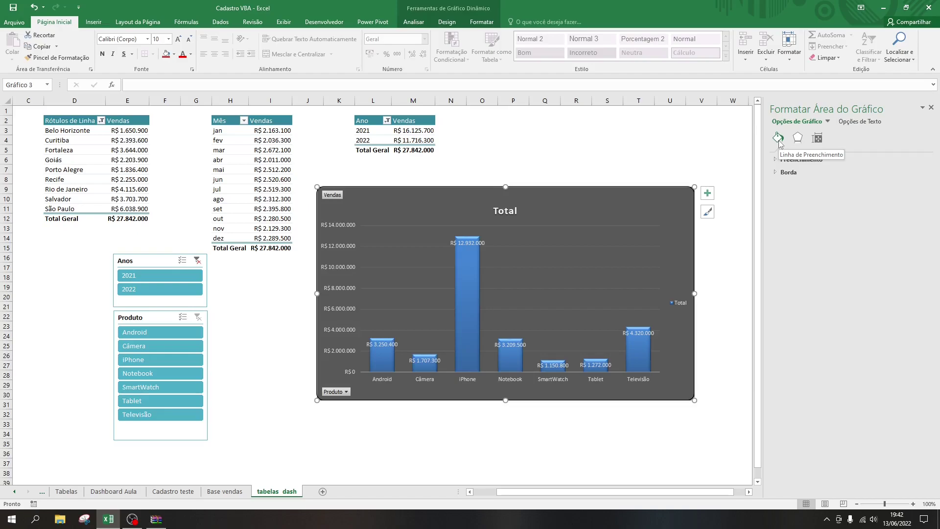
Step: Select the pivot chart's product sales bars to open Format Data Series
{"action": "left_click", "coordinate": [472, 309]}
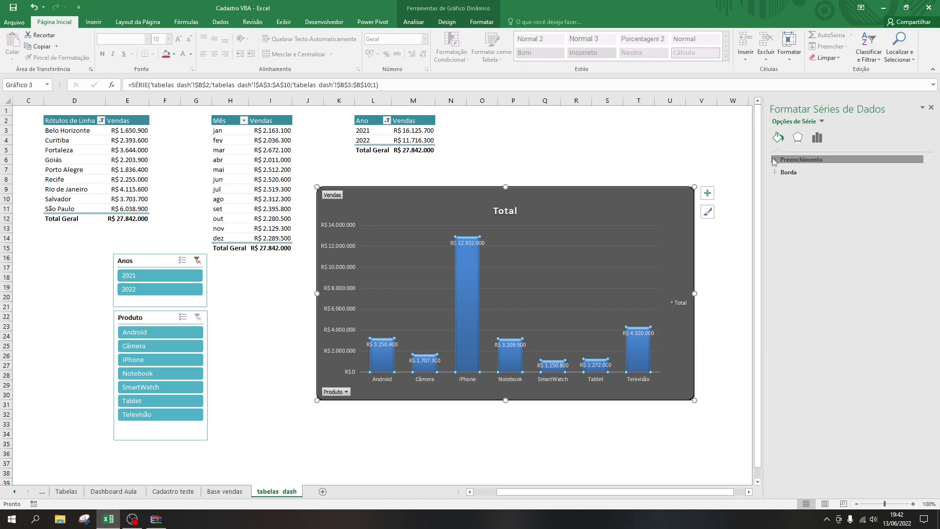
Step: Try a solid colour fill at 16% transparency on the bars, then switch to gradient fill
{"action": "left_click", "coordinate": [772, 158]}
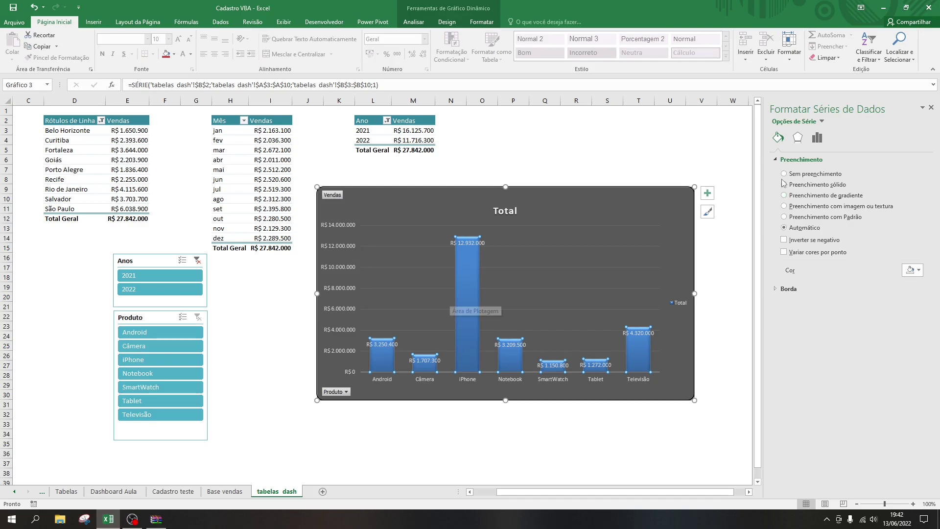
{"action": "left_click", "coordinate": [783, 184]}
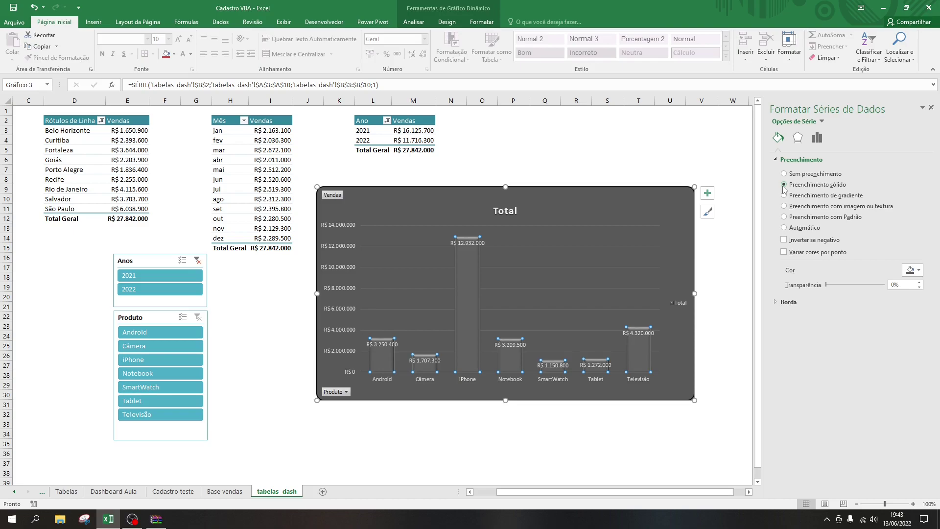
{"action": "left_click", "coordinate": [912, 270]}
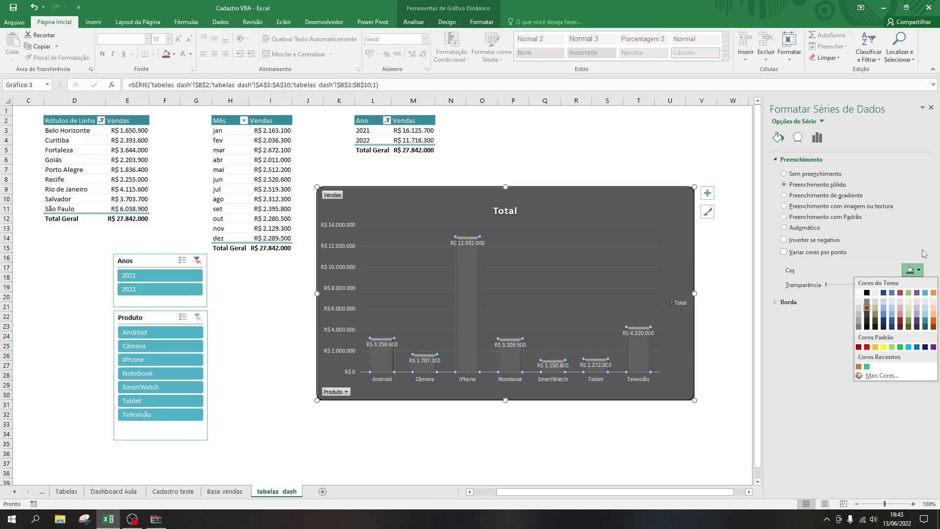
{"action": "left_click", "coordinate": [866, 366]}
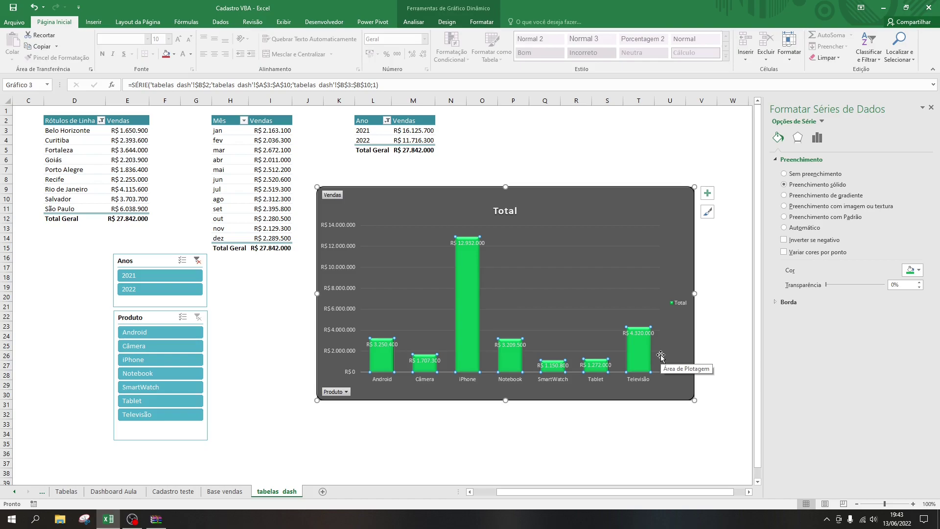
{"action": "left_click_drag", "start_coordinate": [826, 285], "coordinate": [839, 283]}
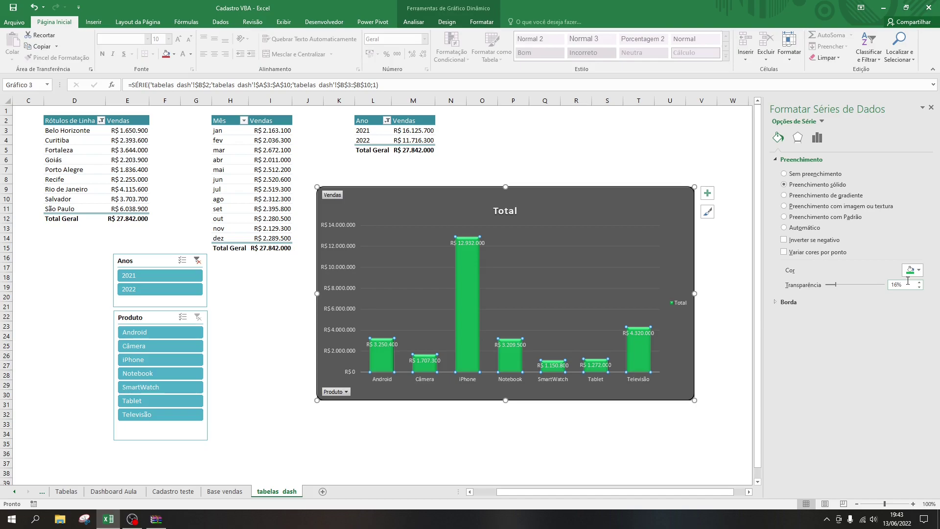
{"action": "key", "text": "alt+g"}
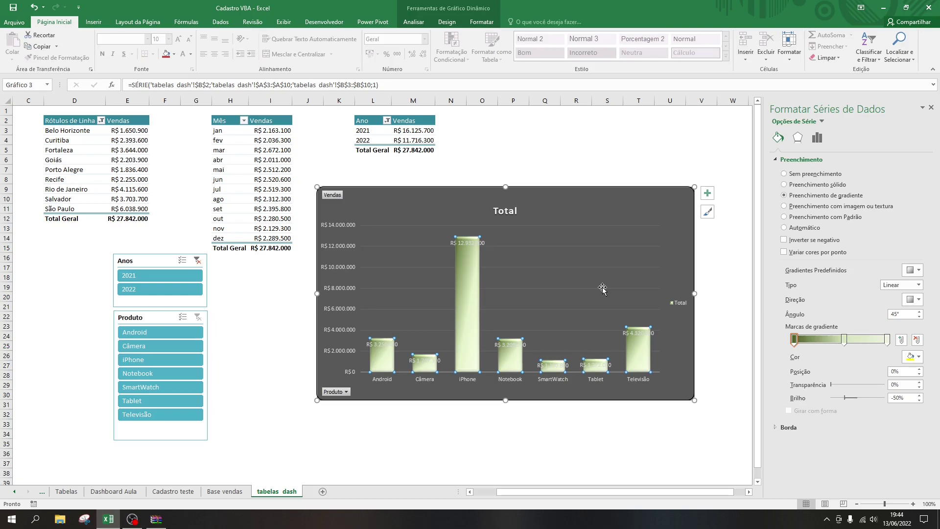
Step: Set the first gradient stop to dark teal, apply a teal radial preset, then lighten that stop
{"action": "left_click", "coordinate": [794, 339]}
{"action": "left_click", "coordinate": [911, 357]}
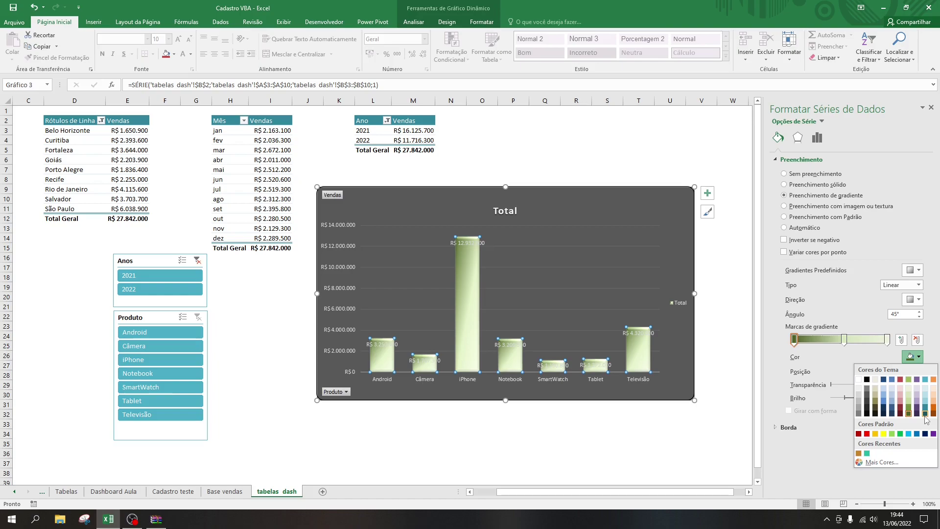
{"action": "left_click", "coordinate": [925, 414]}
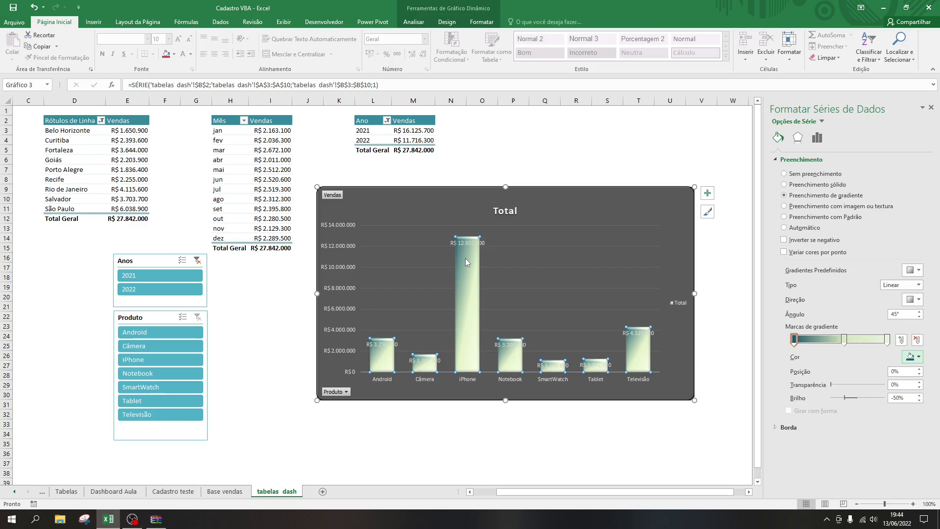
{"action": "left_click", "coordinate": [912, 269]}
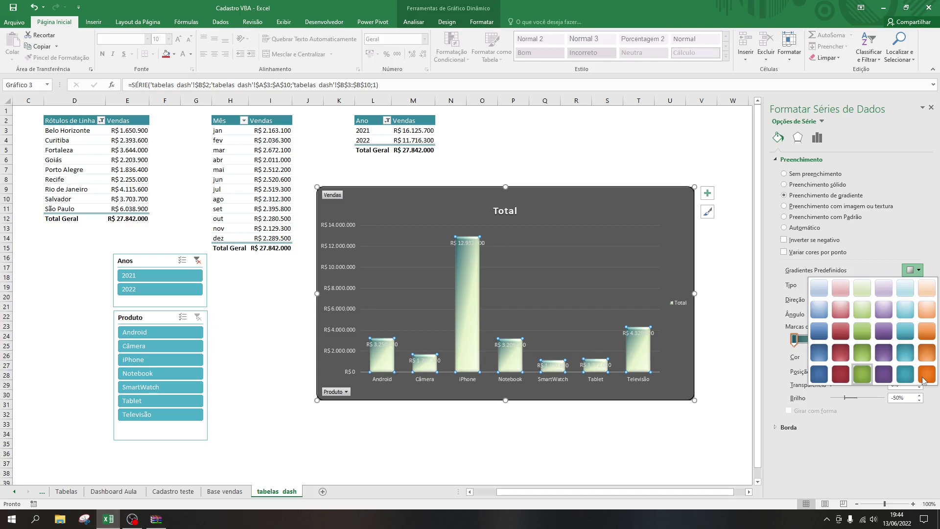
{"action": "left_click", "coordinate": [905, 373]}
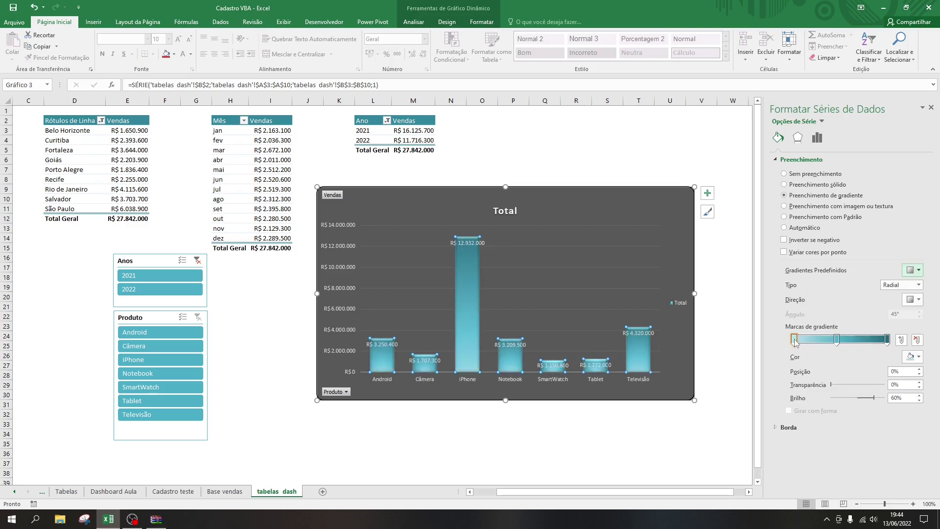
{"action": "left_click", "coordinate": [913, 356]}
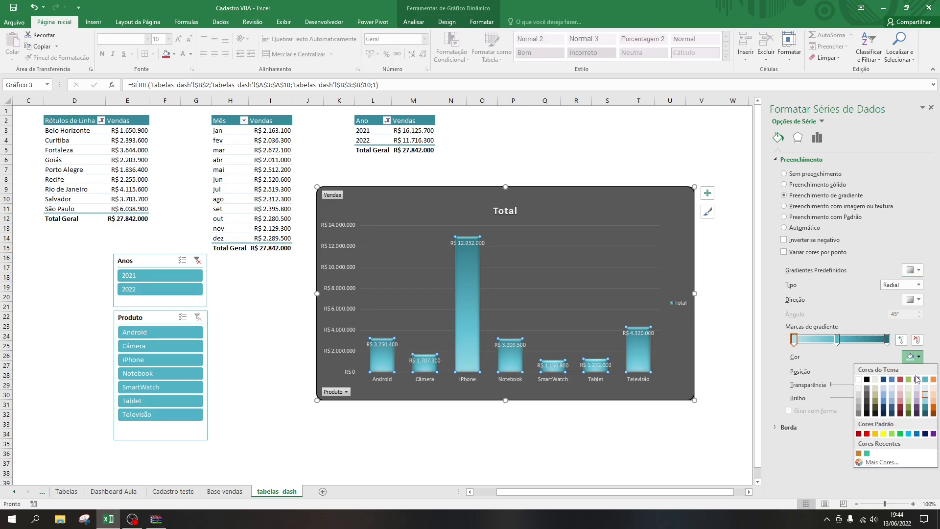
{"action": "left_click", "coordinate": [838, 404]}
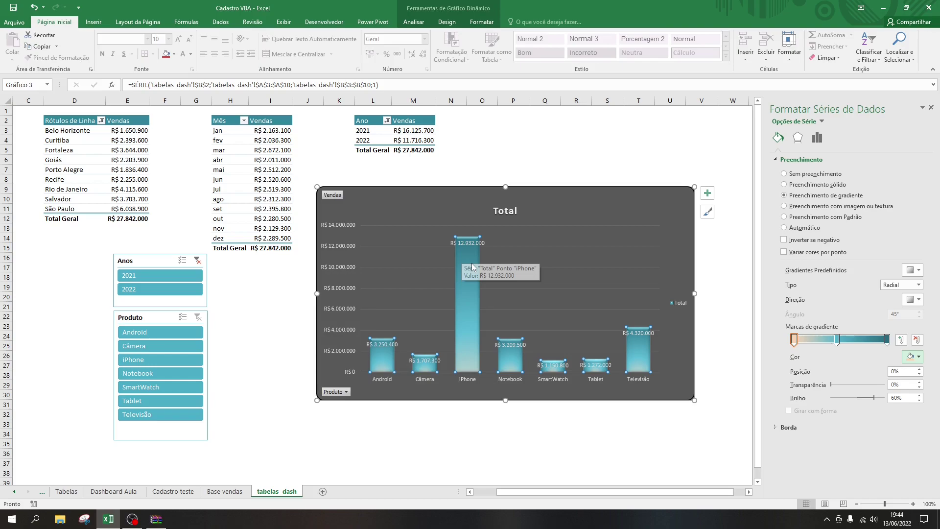
Step: Move the middle gradient stop of the bar gradient to the 33% position
{"action": "left_click", "coordinate": [836, 339]}
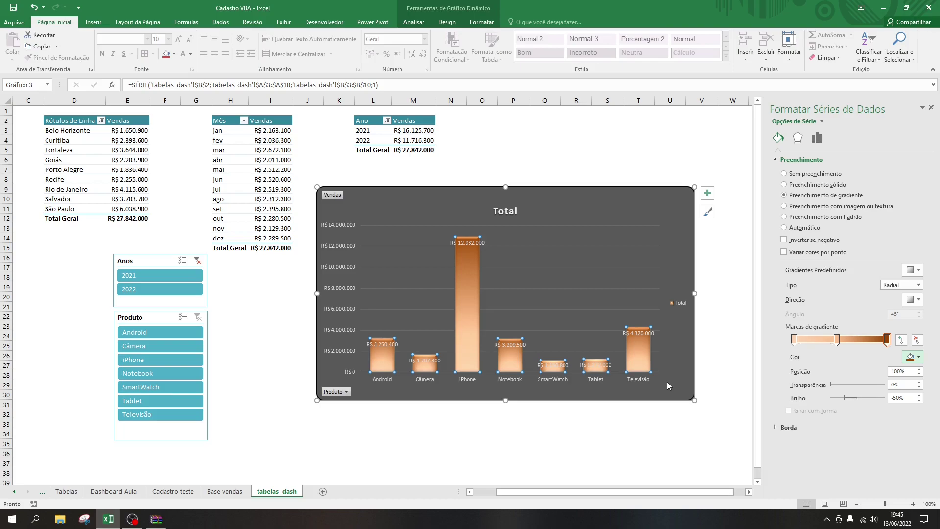
{"action": "left_click_drag", "start_coordinate": [836, 339], "coordinate": [848, 340]}
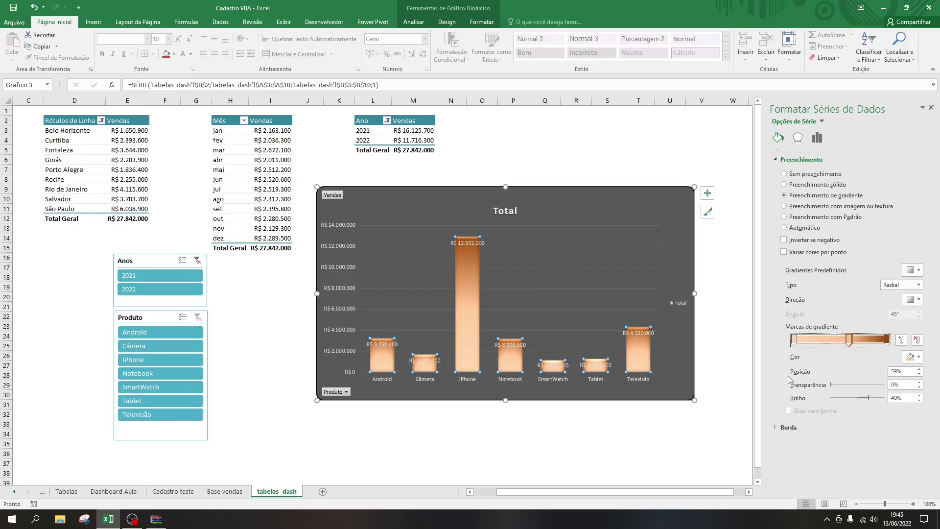
{"action": "left_click_drag", "start_coordinate": [848, 339], "coordinate": [822, 339]}
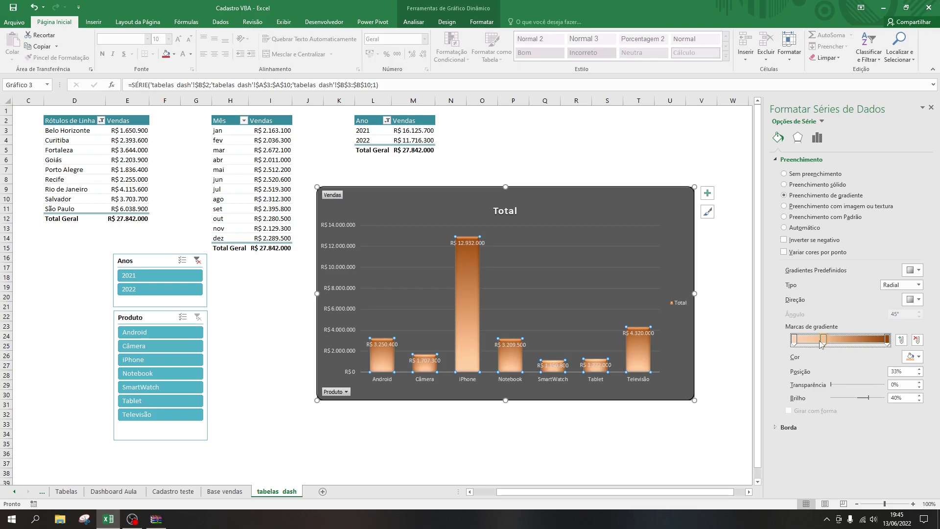
{"action": "left_click", "coordinate": [783, 160]}
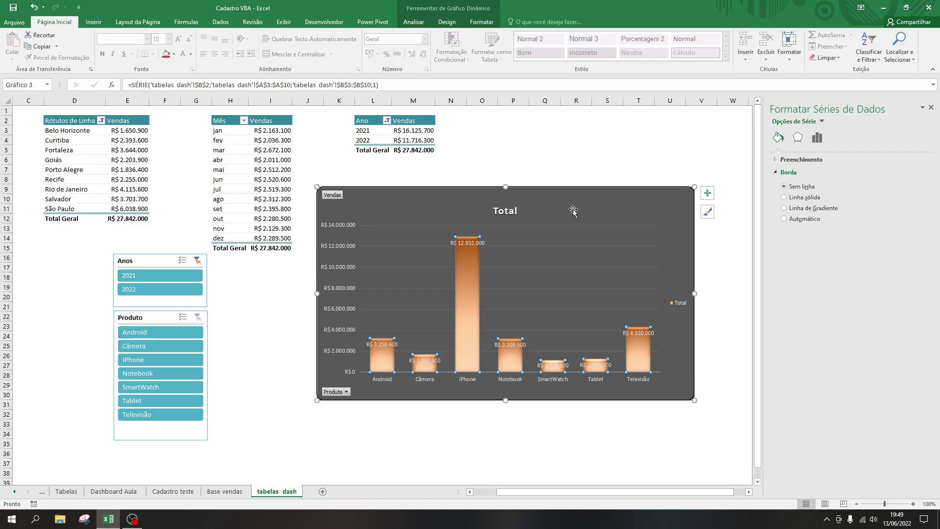
Step: Give the bars a solid-line border, then select the vertical sales axis
{"action": "left_click", "coordinate": [779, 197]}
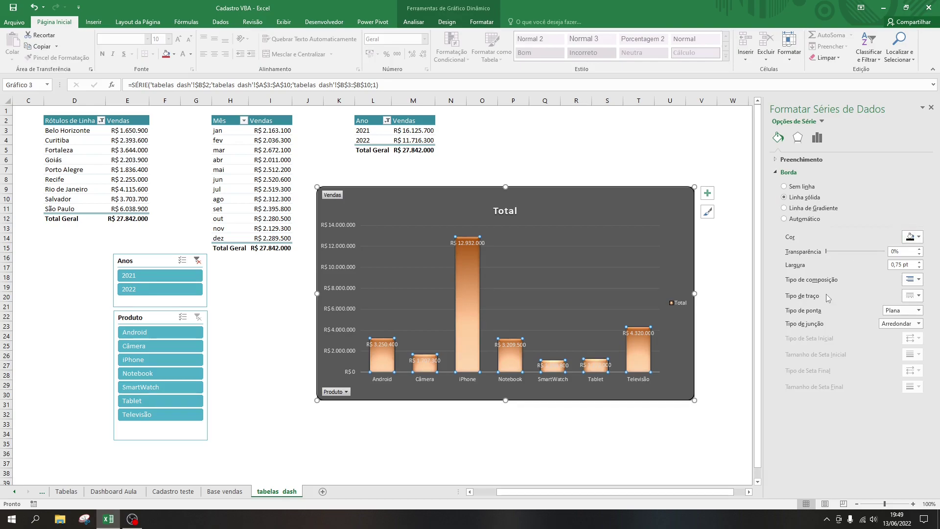
{"action": "left_click", "coordinate": [777, 171]}
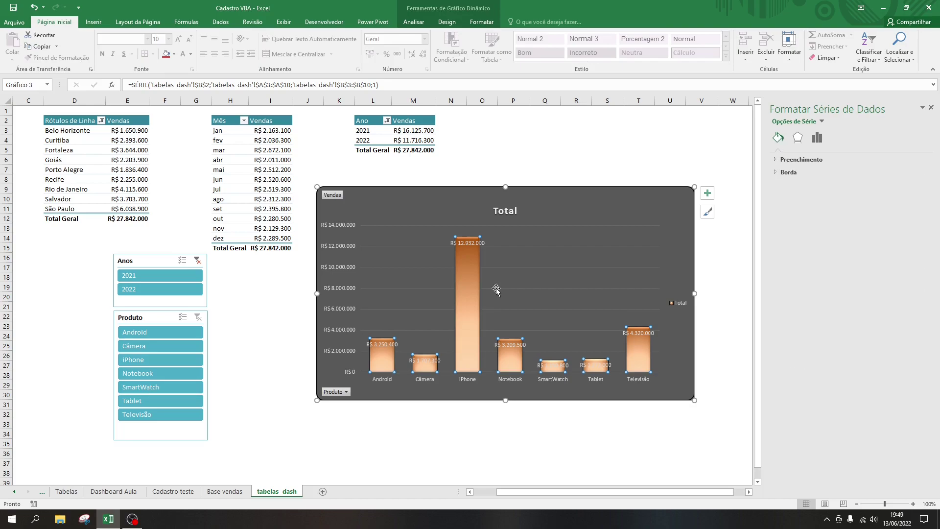
{"action": "left_click", "coordinate": [342, 259]}
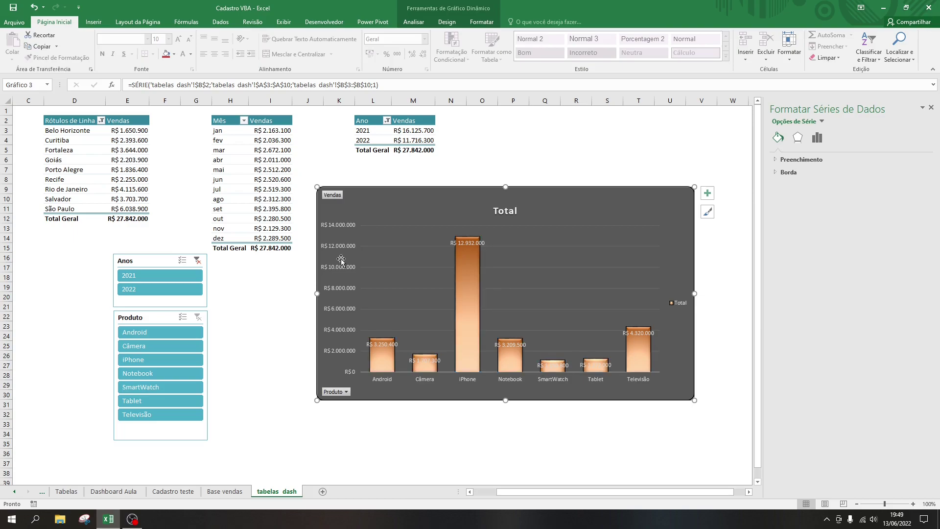
{"action": "left_click", "coordinate": [336, 284]}
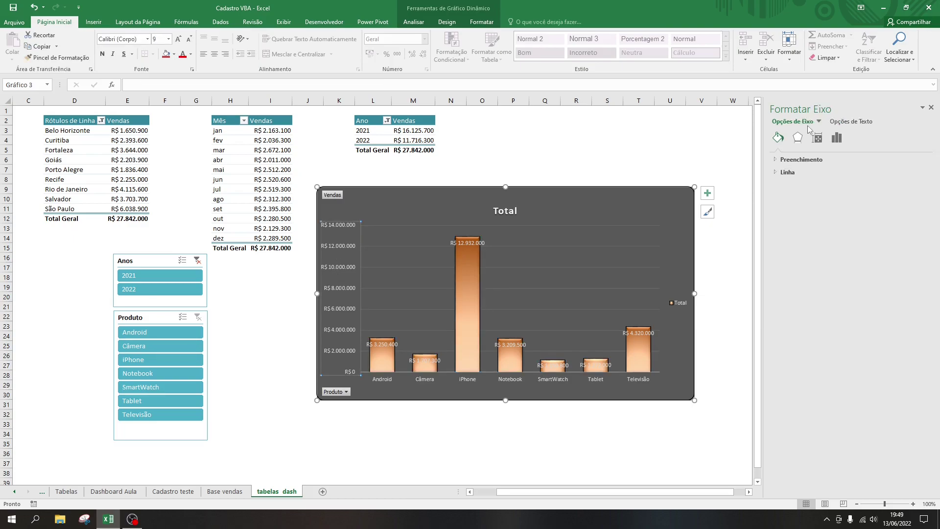
Step: Try a solid colour fill at 22% transparency behind the vertical axis labels
{"action": "left_click", "coordinate": [774, 158]}
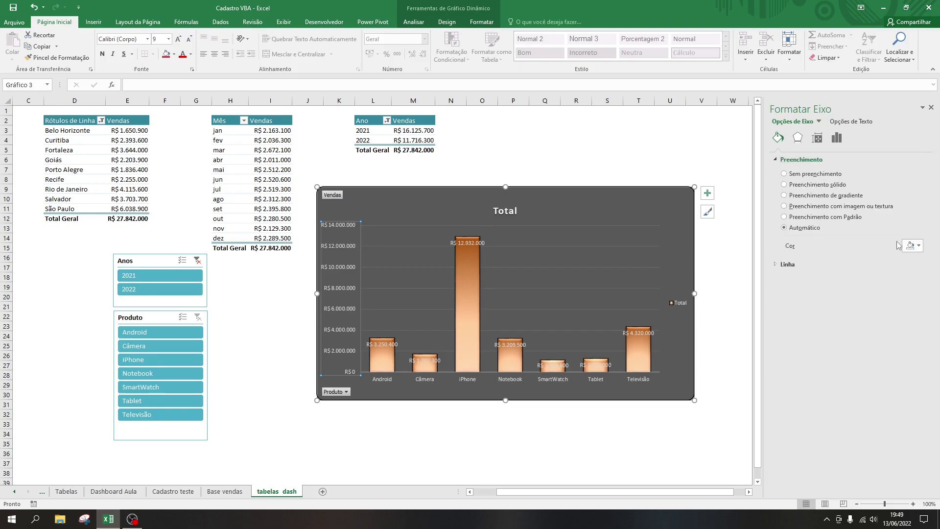
{"action": "left_click", "coordinate": [788, 185]}
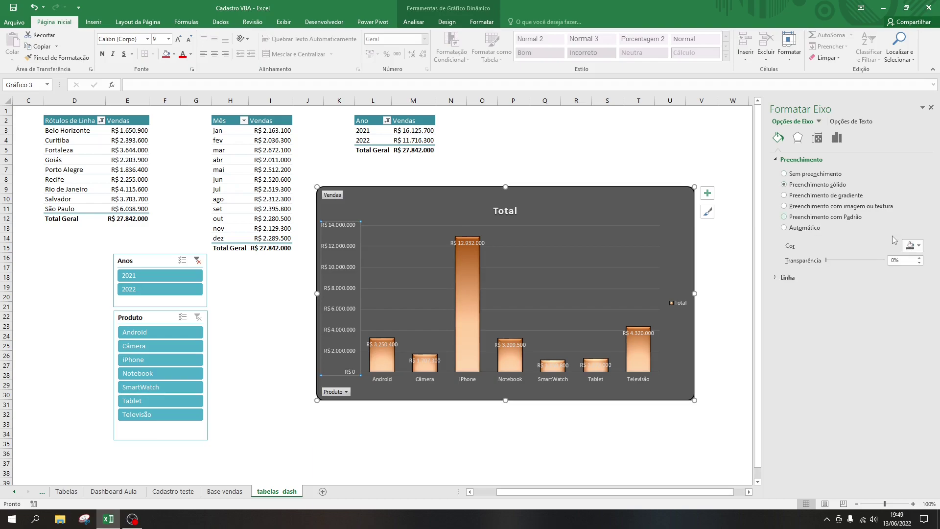
{"action": "left_click", "coordinate": [911, 246]}
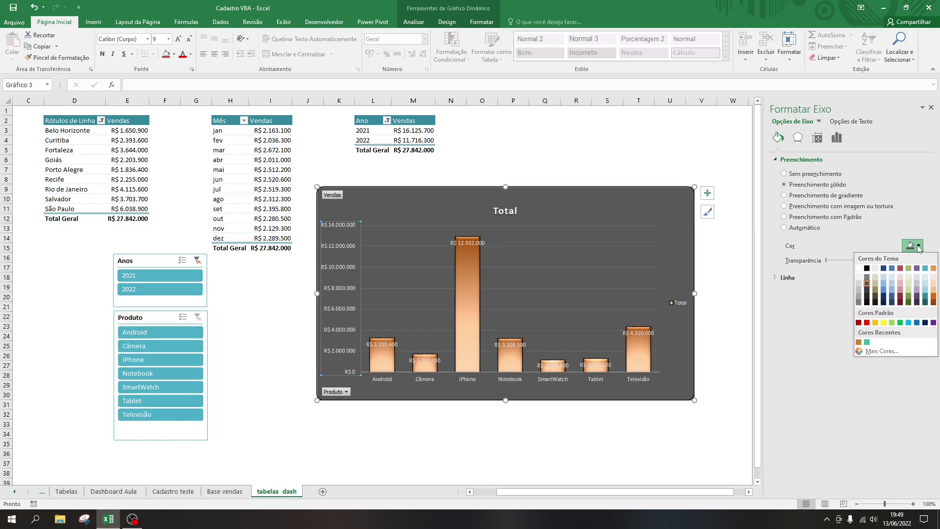
{"action": "left_click", "coordinate": [932, 295]}
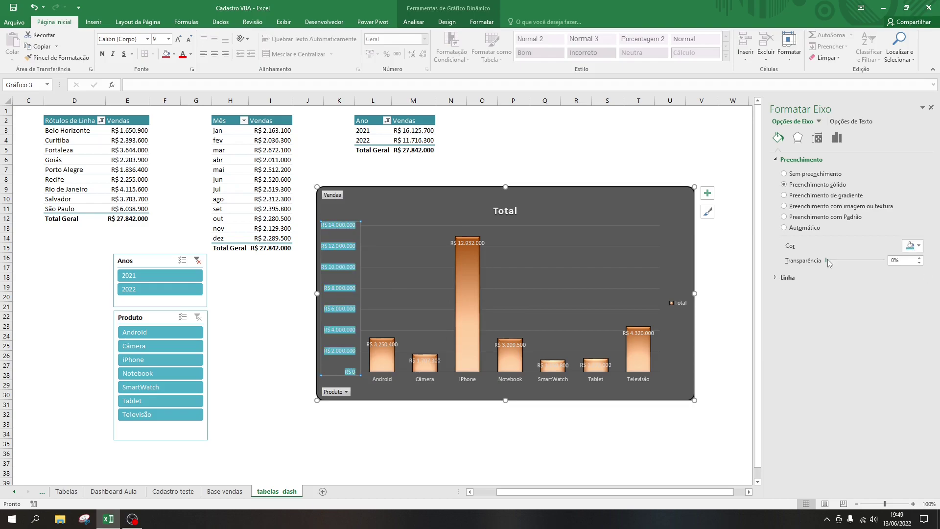
{"action": "left_click_drag", "start_coordinate": [827, 261], "coordinate": [842, 262]}
Step: Undo the axis fill changes so the value axis fill returns to Automatic
{"action": "left_click", "coordinate": [34, 9]}
{"action": "left_click", "coordinate": [35, 8]}
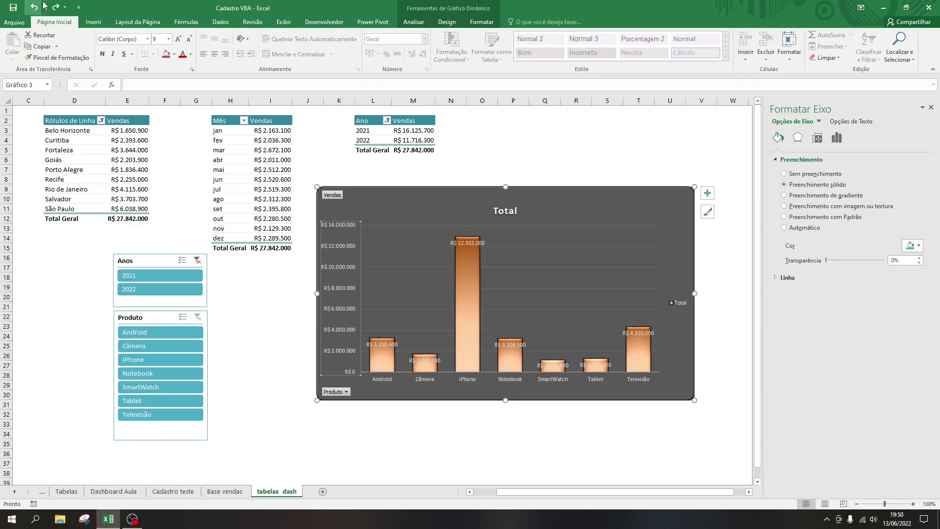
{"action": "left_click", "coordinate": [34, 8]}
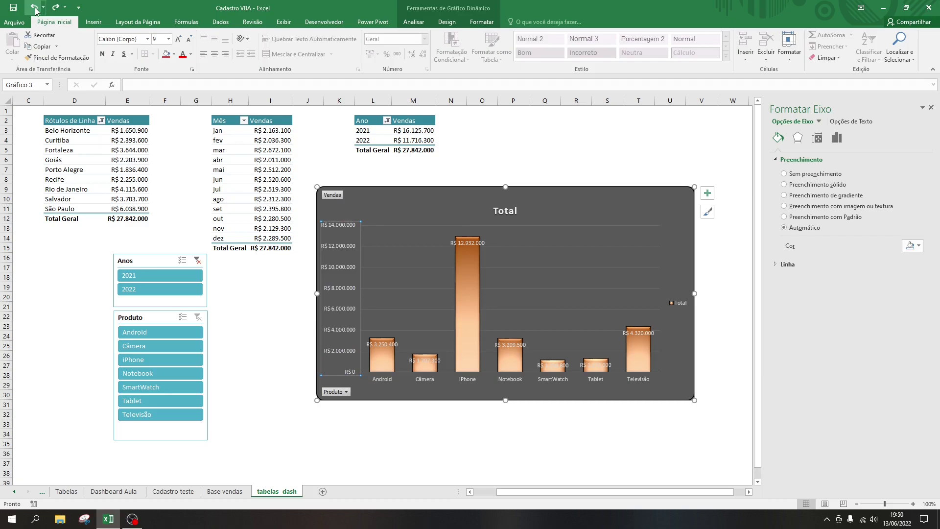
Step: Select the horizontal product axis and show its line settings (Automatic, 46% transparency, 1 pt)
{"action": "left_click", "coordinate": [34, 8]}
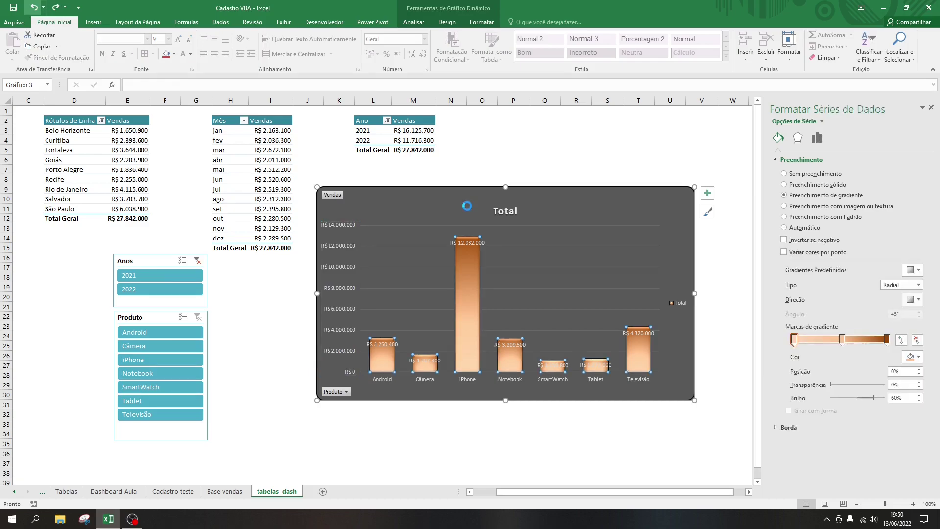
{"action": "left_click", "coordinate": [350, 211]}
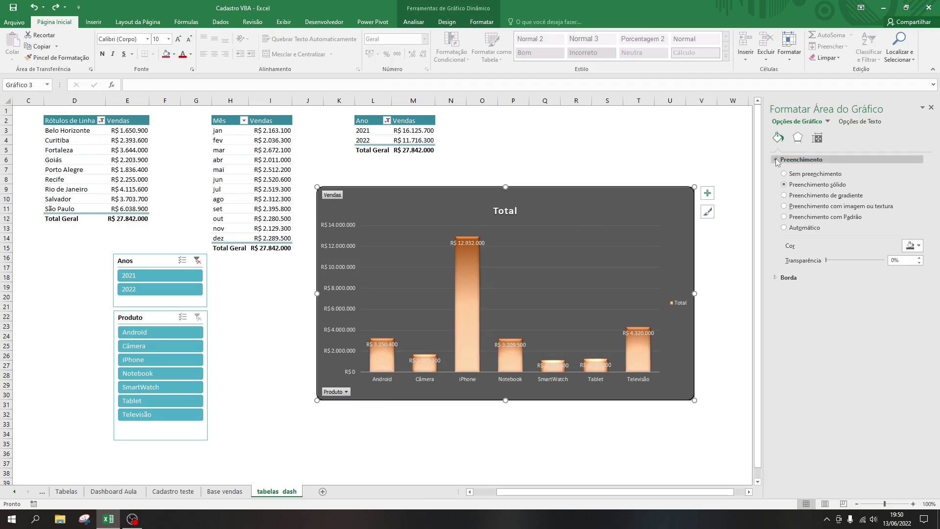
{"action": "left_click", "coordinate": [385, 376]}
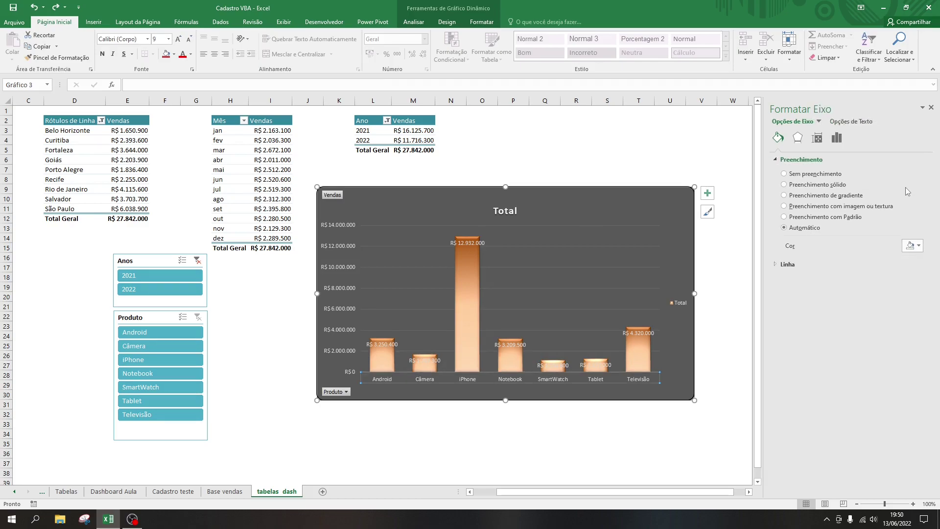
{"action": "left_click", "coordinate": [778, 160]}
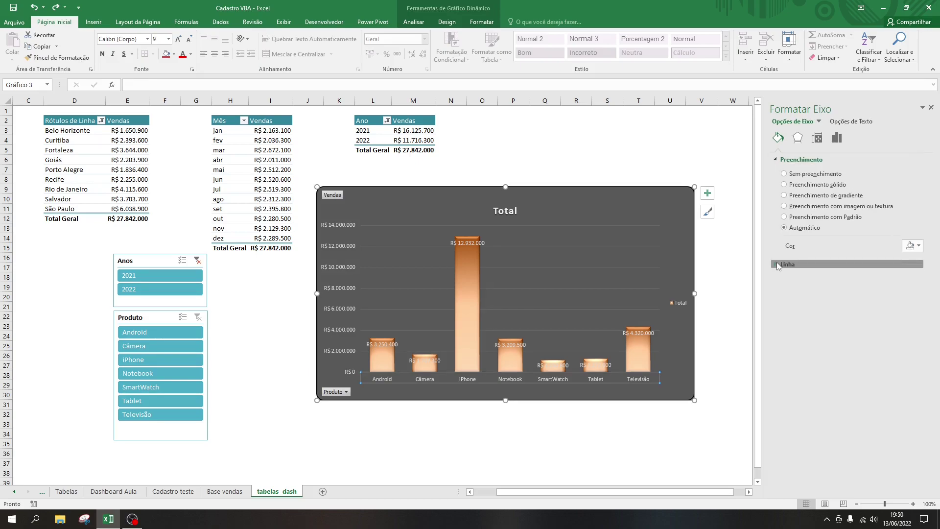
{"action": "left_click", "coordinate": [776, 264]}
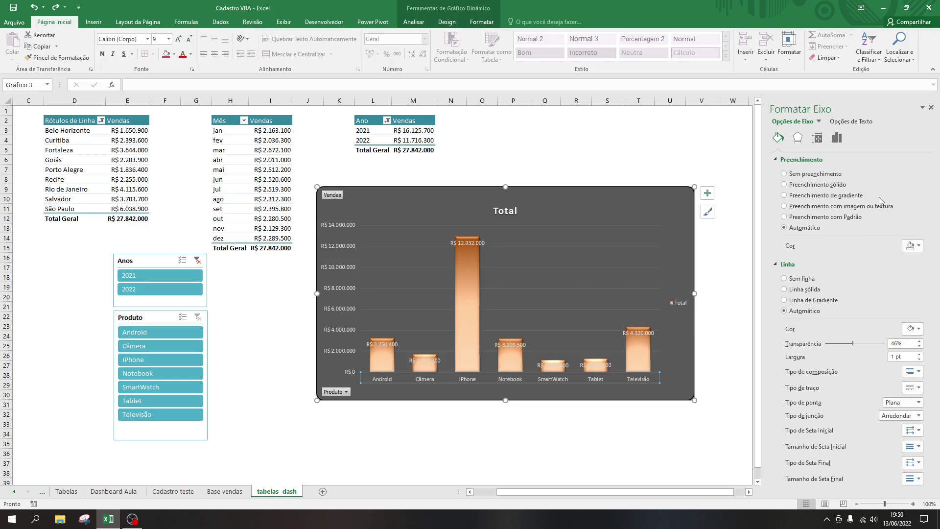
{"action": "left_click", "coordinate": [778, 159]}
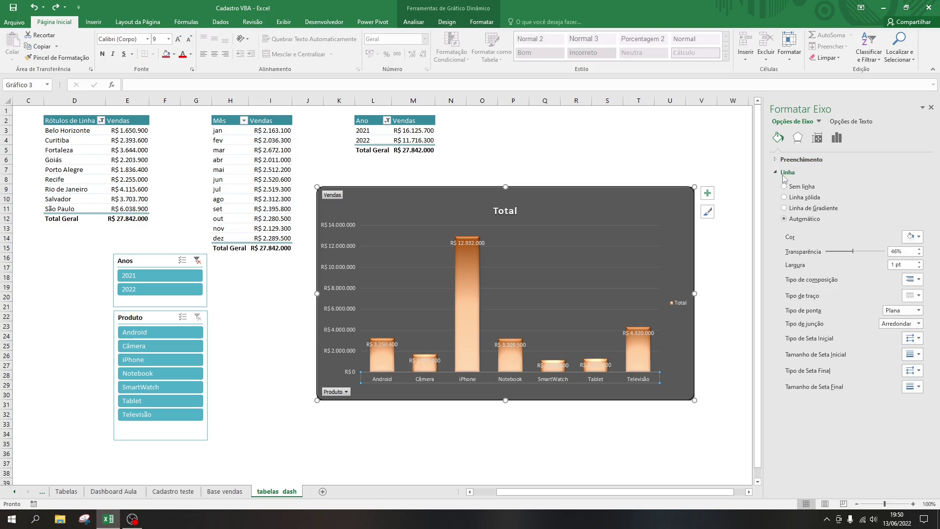
Step: Select the chart area and expand Shadow in its Effects settings
{"action": "left_click", "coordinate": [784, 173]}
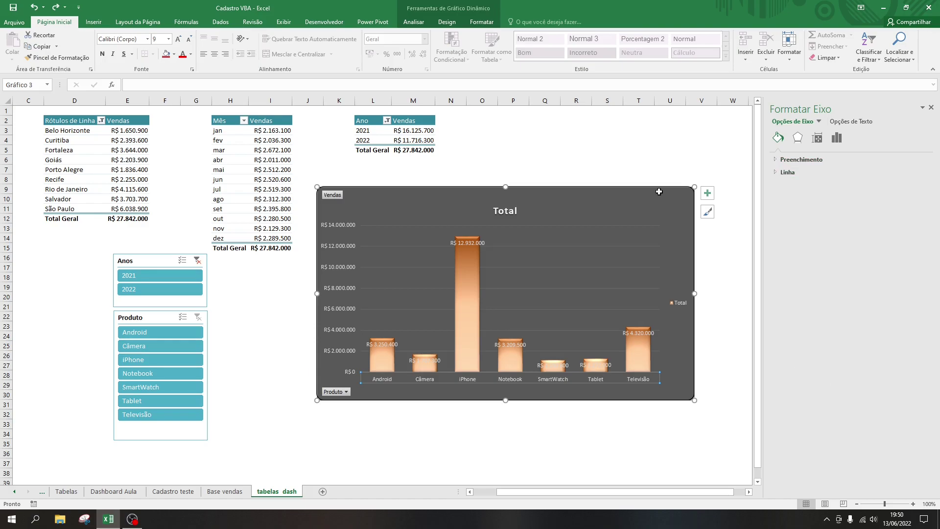
{"action": "left_click", "coordinate": [574, 201]}
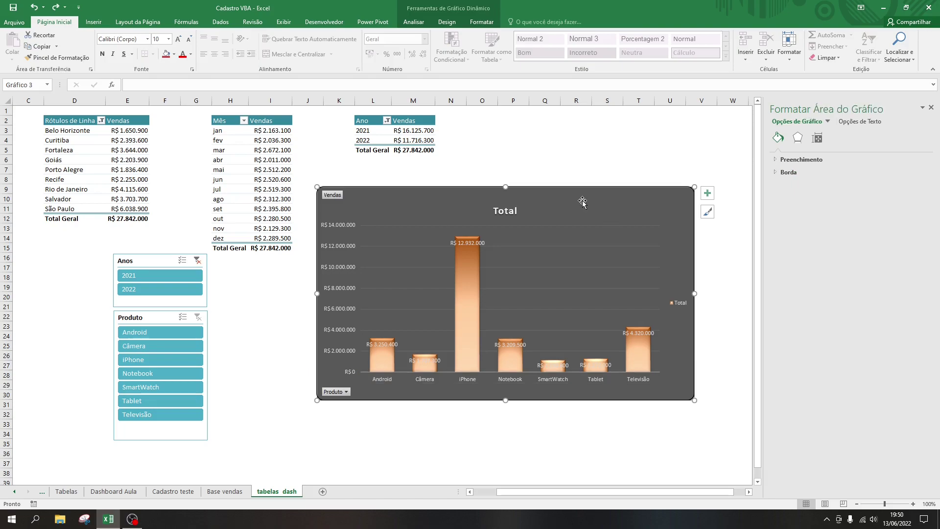
{"action": "left_click", "coordinate": [795, 138]}
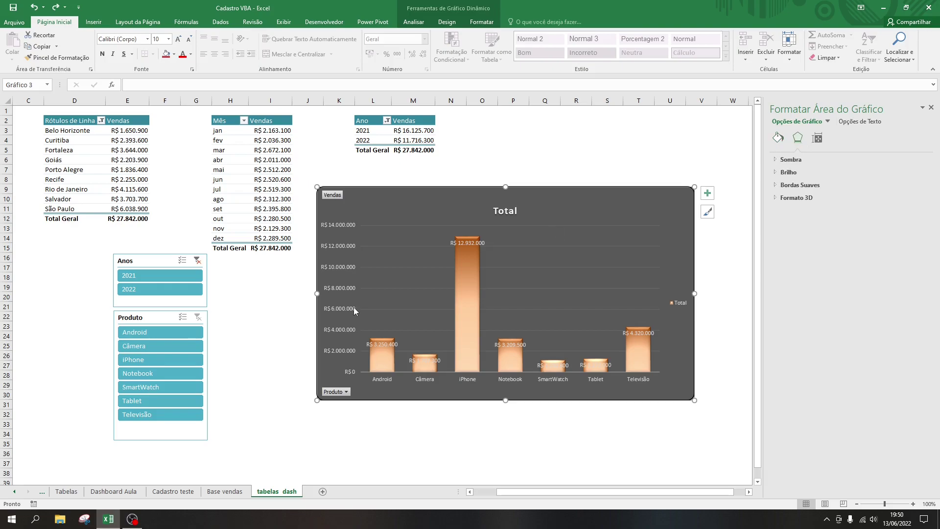
{"action": "left_click", "coordinate": [575, 160]}
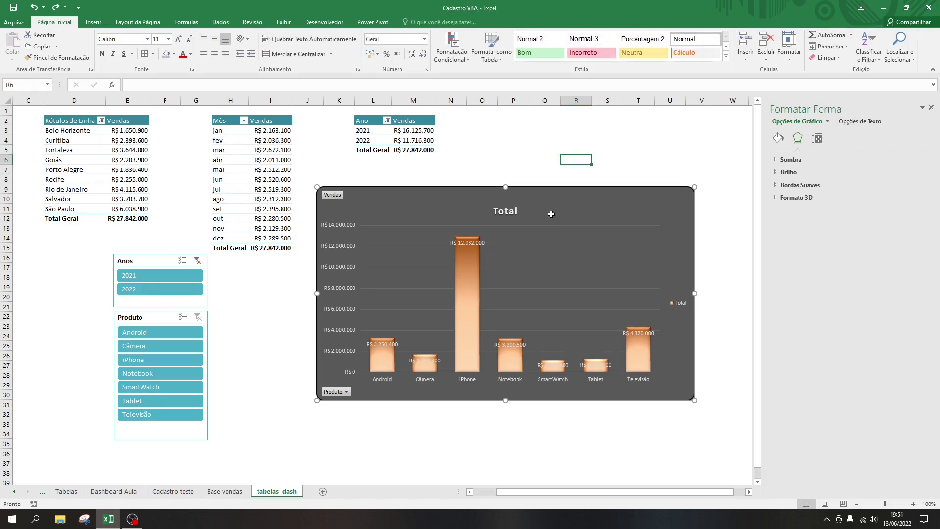
{"action": "left_click", "coordinate": [551, 214]}
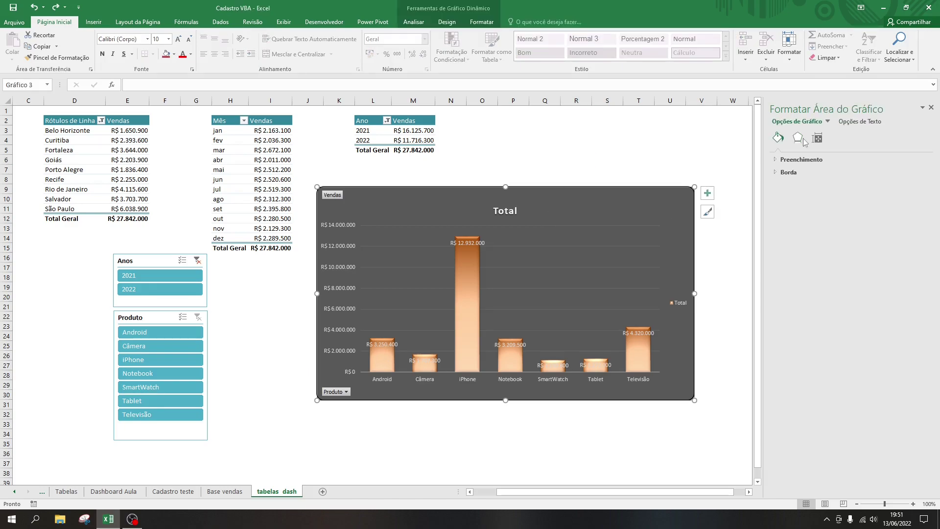
{"action": "left_click", "coordinate": [802, 140]}
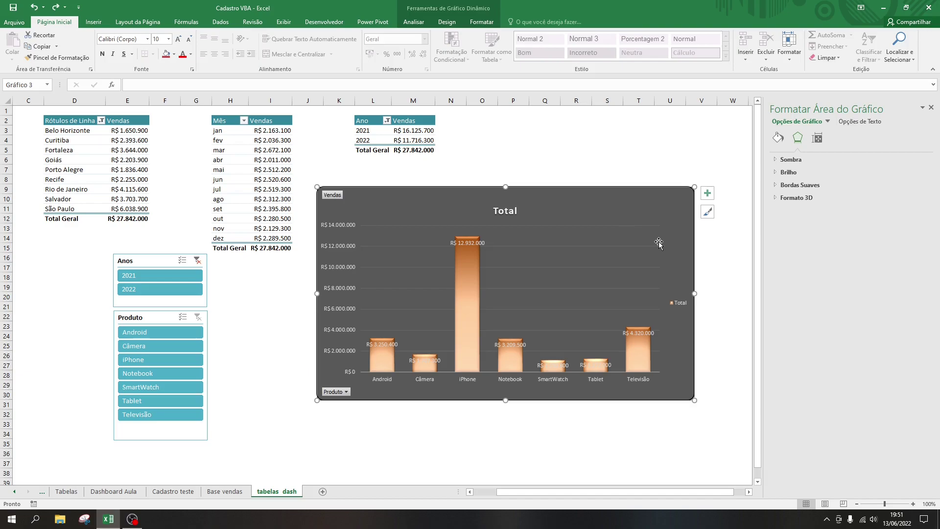
{"action": "left_click", "coordinate": [775, 160]}
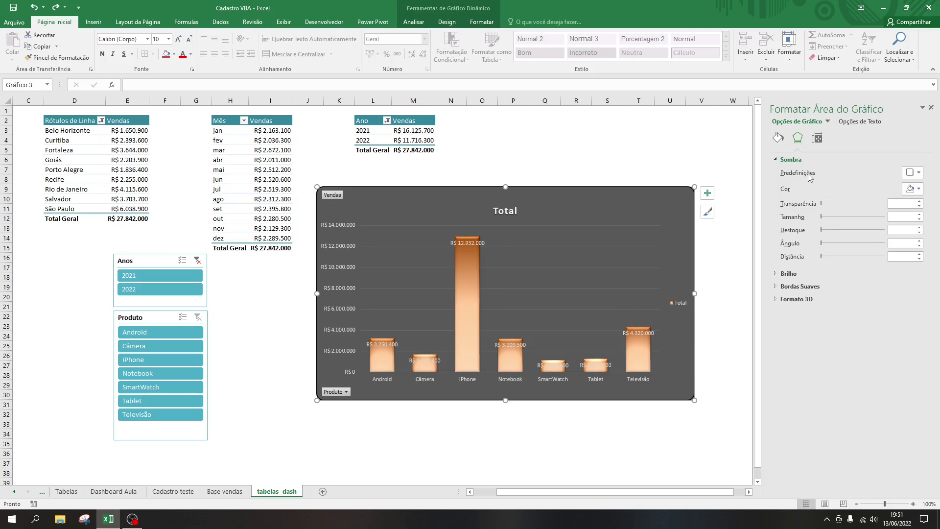
Step: Try Perspective shadow presets on the chart area, settling on one cast toward the left
{"action": "left_click", "coordinate": [911, 172]}
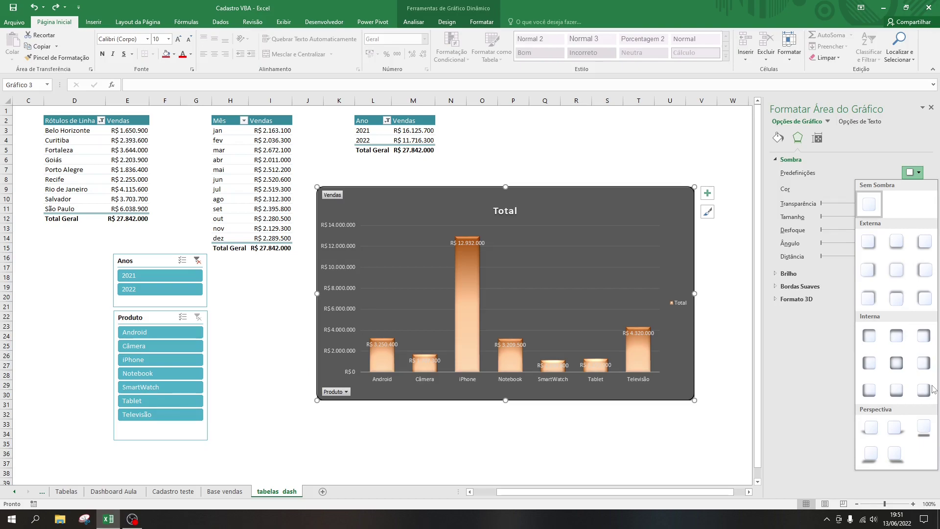
{"action": "left_click", "coordinate": [896, 454]}
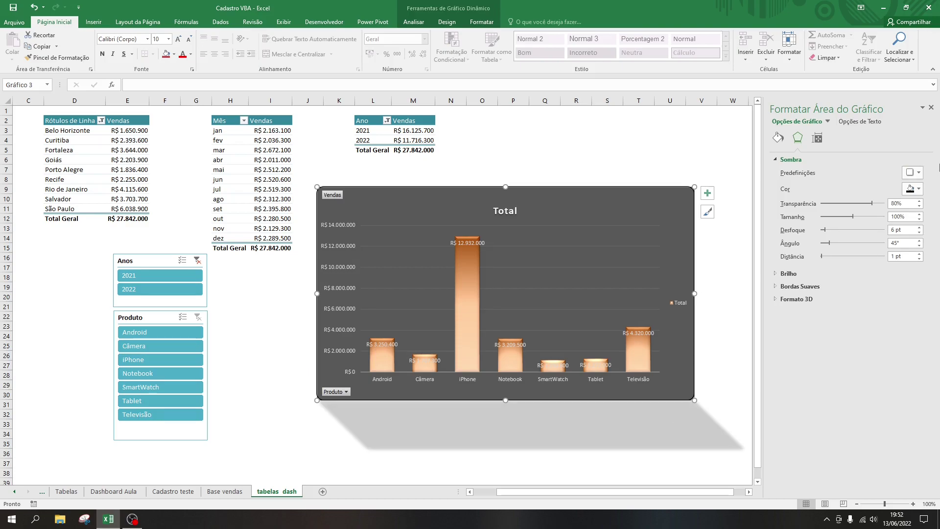
{"action": "left_click", "coordinate": [913, 173]}
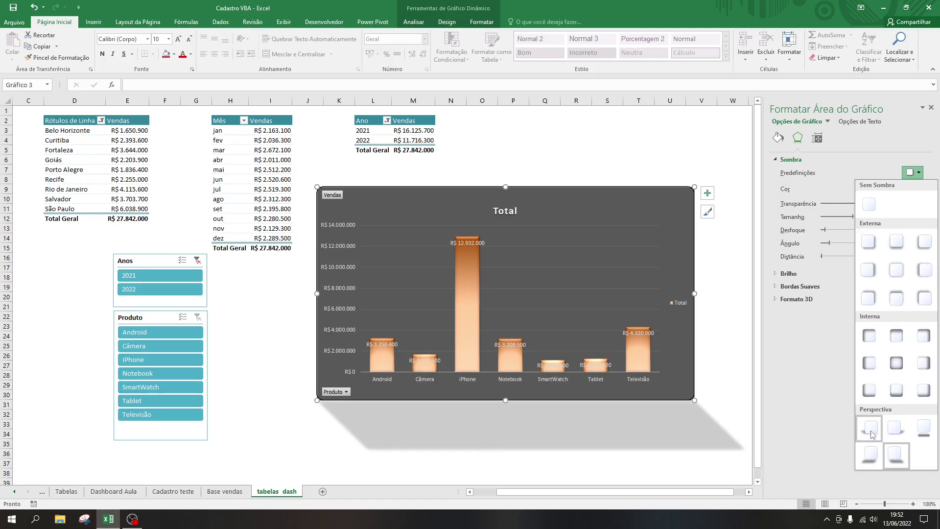
{"action": "left_click", "coordinate": [871, 434]}
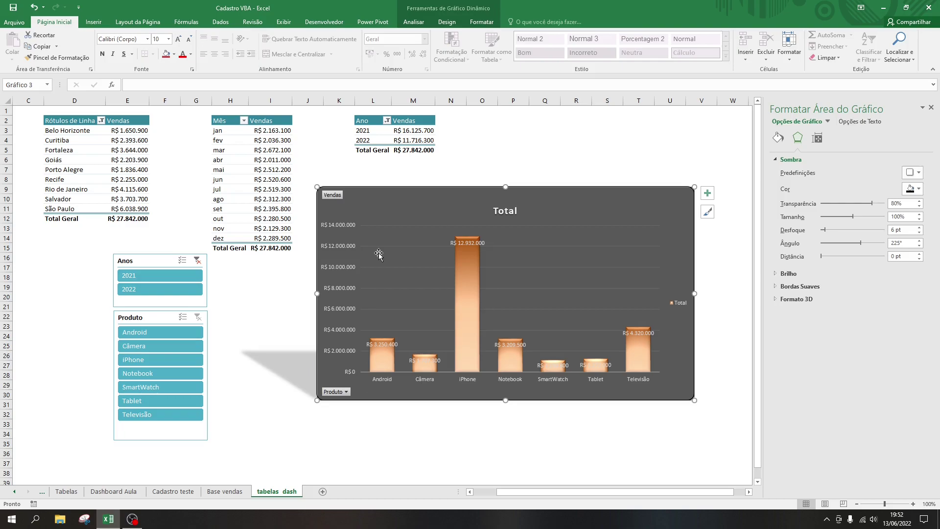
{"action": "left_click", "coordinate": [912, 172]}
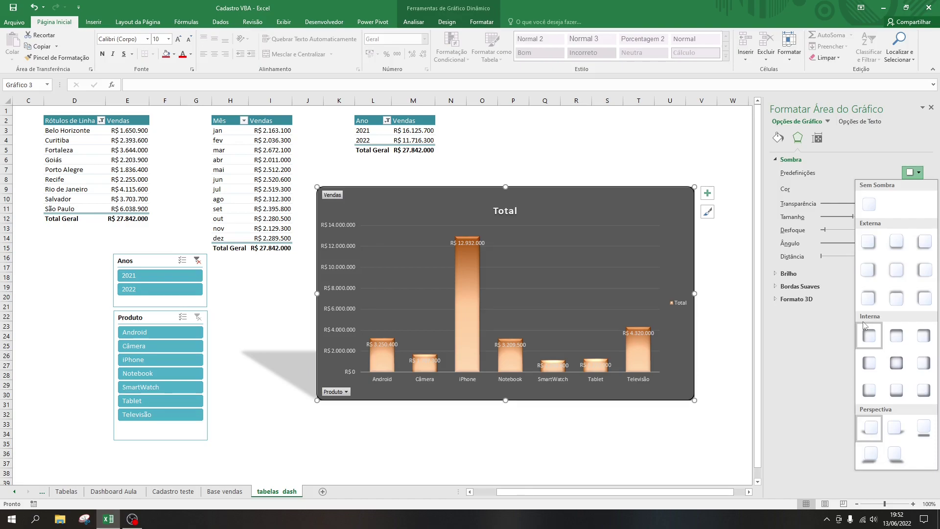
Step: Try an inner shadow preset, then apply another preset with 80% transparency, 6 pt blur, 225°
{"action": "left_click", "coordinate": [865, 329]}
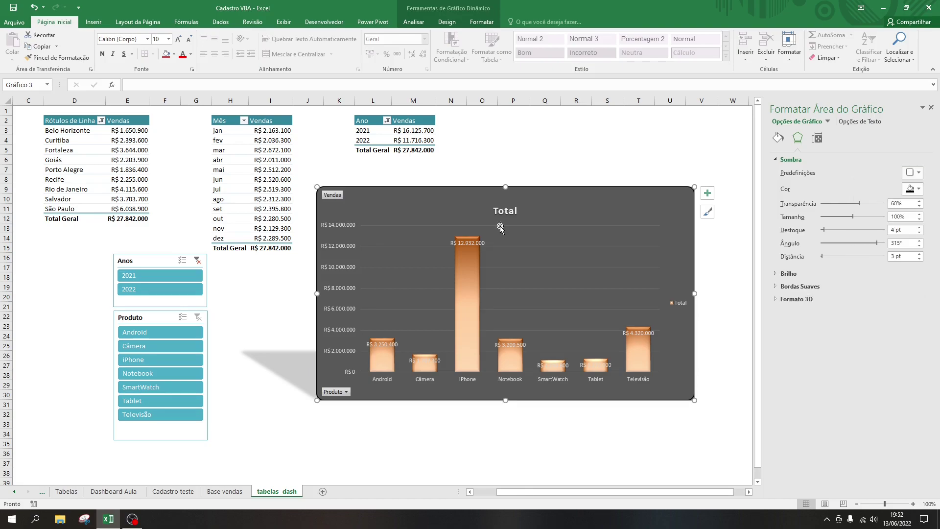
{"action": "left_click", "coordinate": [915, 171]}
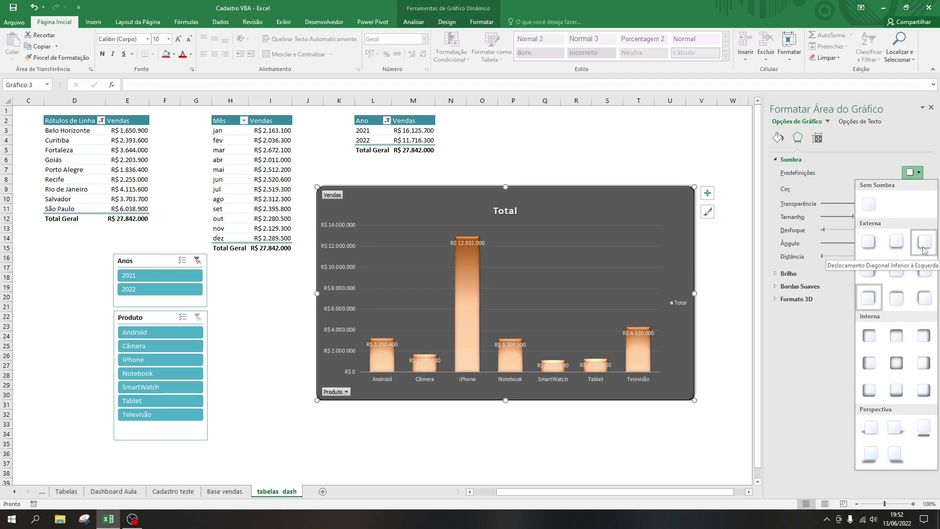
{"action": "key", "text": "Escape"}
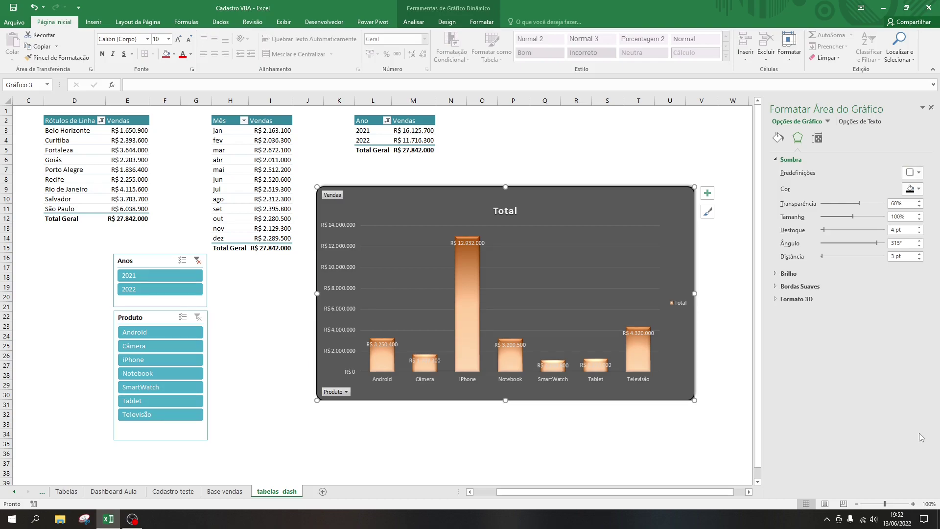
{"action": "left_click", "coordinate": [914, 171]}
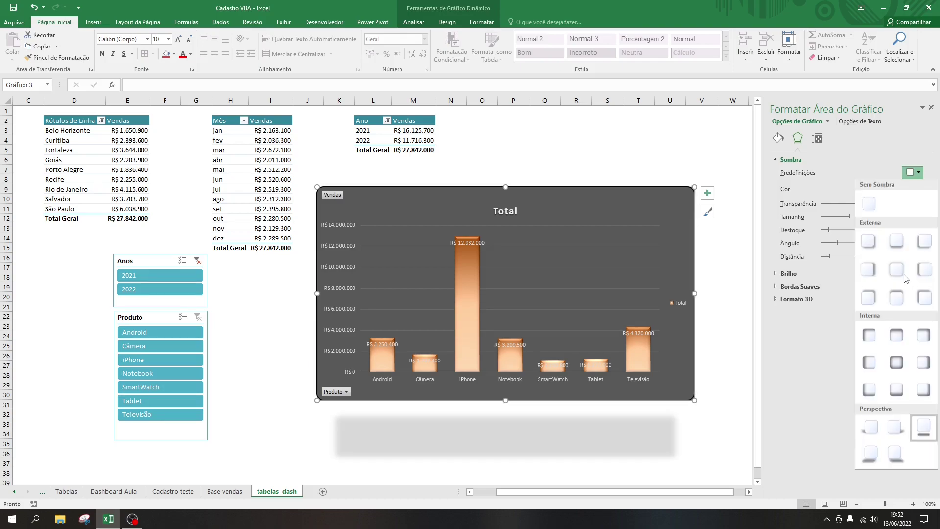
{"action": "key", "text": "Escape"}
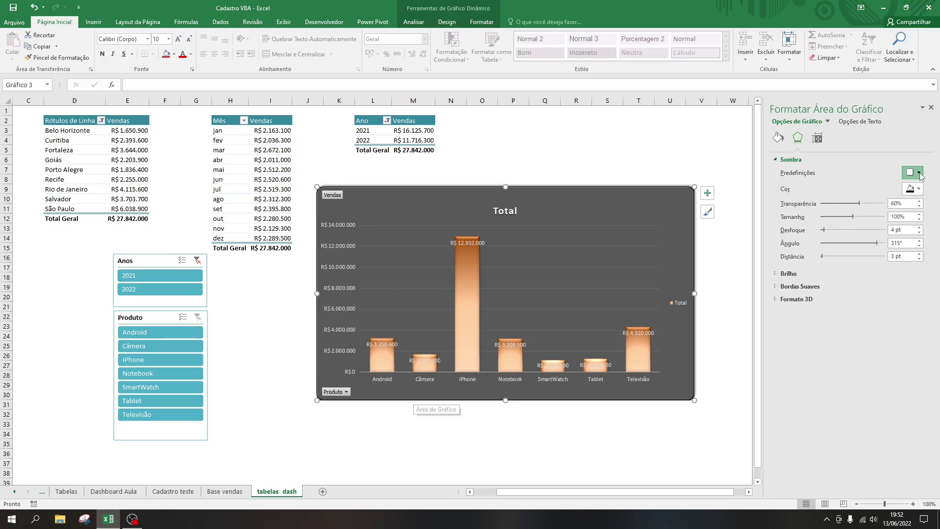
{"action": "left_click", "coordinate": [919, 172]}
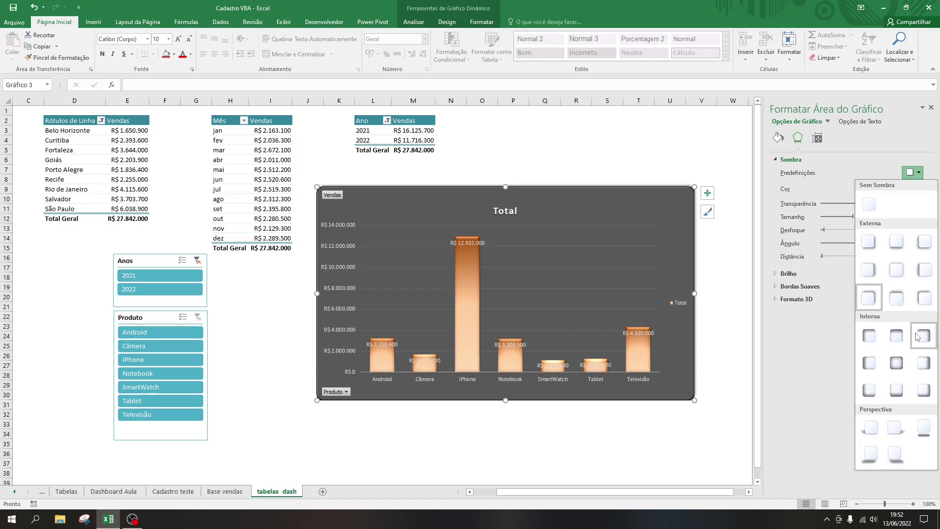
{"action": "left_click", "coordinate": [879, 272]}
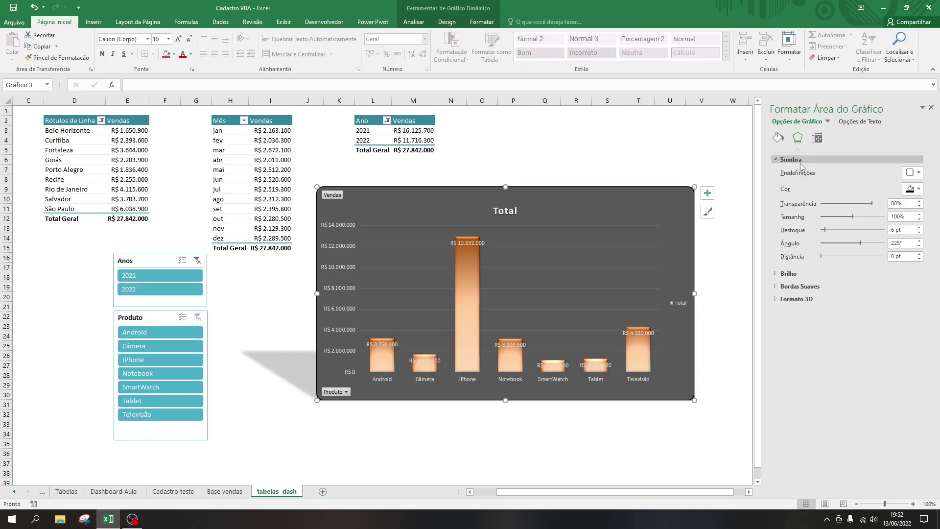
Step: Try cyan and red for the chart shadow, settle on grey, and set blur to 29 pt
{"action": "left_click", "coordinate": [912, 188]}
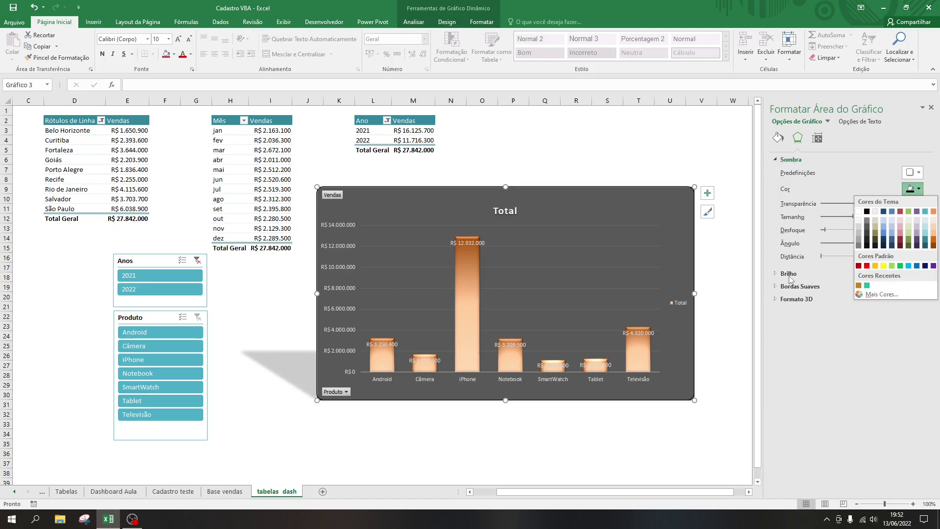
{"action": "left_click", "coordinate": [867, 285]}
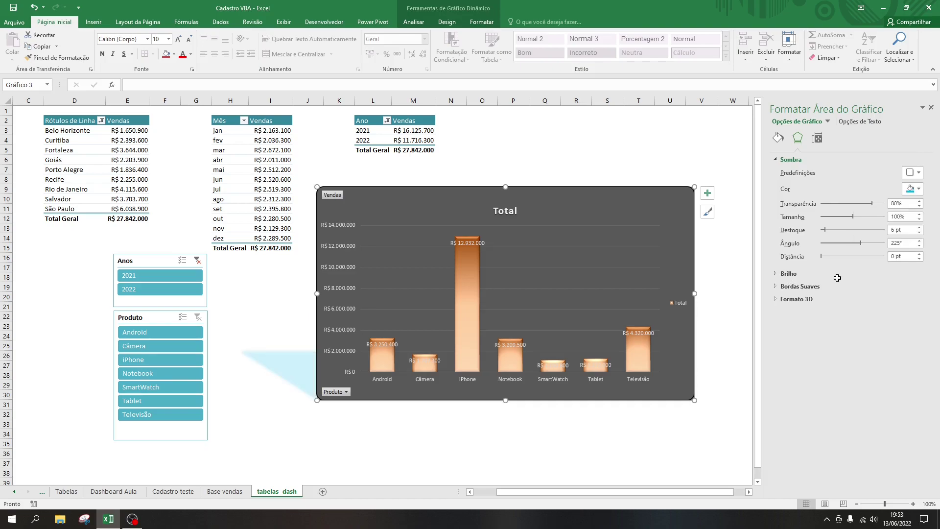
{"action": "key", "text": "ctrl+z"}
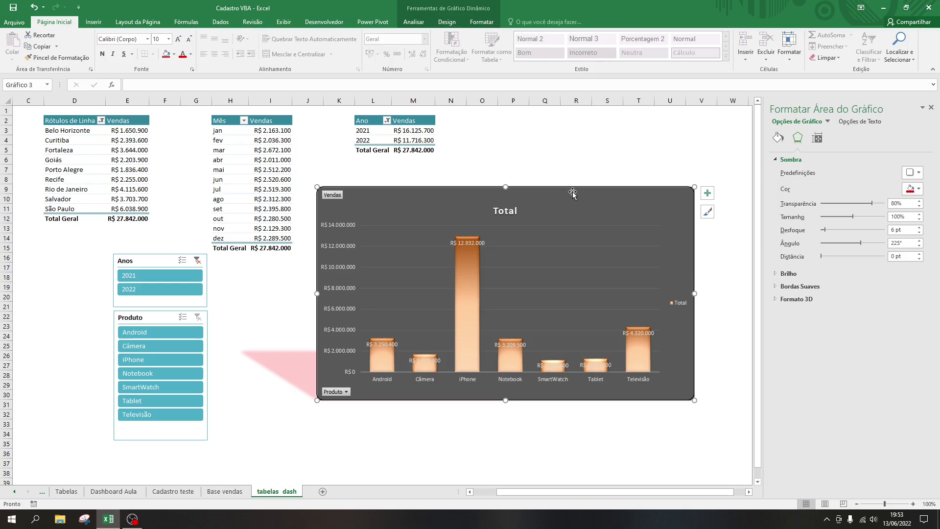
{"action": "left_click", "coordinate": [912, 189]}
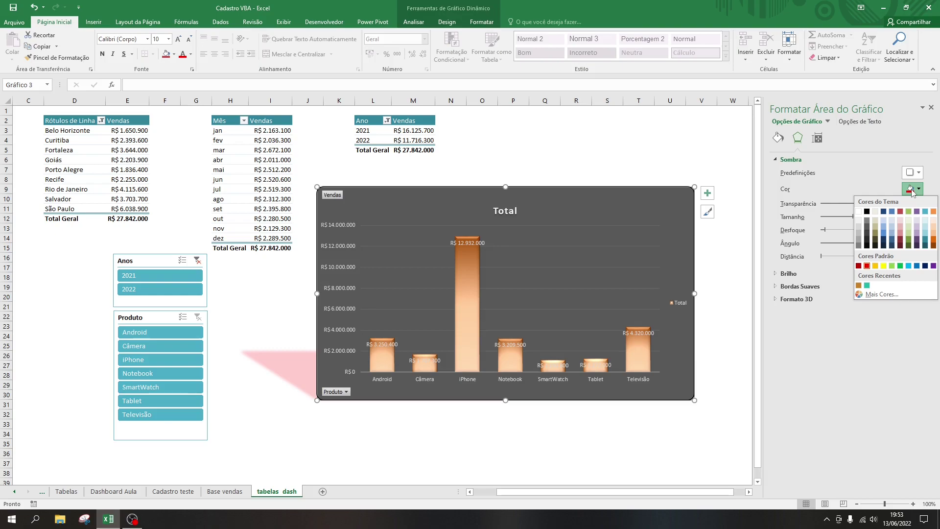
{"action": "left_click", "coordinate": [850, 248]}
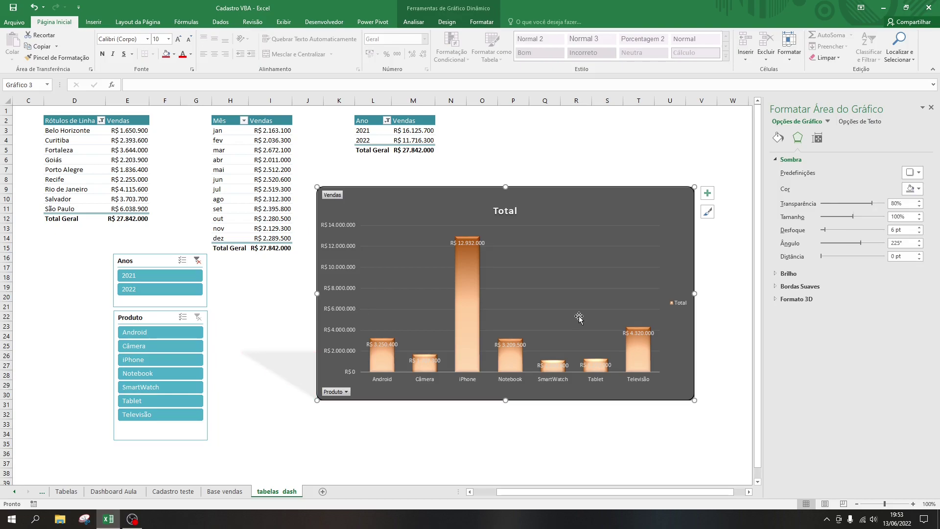
{"action": "left_click", "coordinate": [842, 230]}
Step: Adjust the shadow's blur and size sliders, ending at 19% size with a 2 pt blur
{"action": "left_click", "coordinate": [845, 230]}
{"action": "left_click_drag", "start_coordinate": [845, 230], "coordinate": [821, 230]}
{"action": "left_click", "coordinate": [858, 217]}
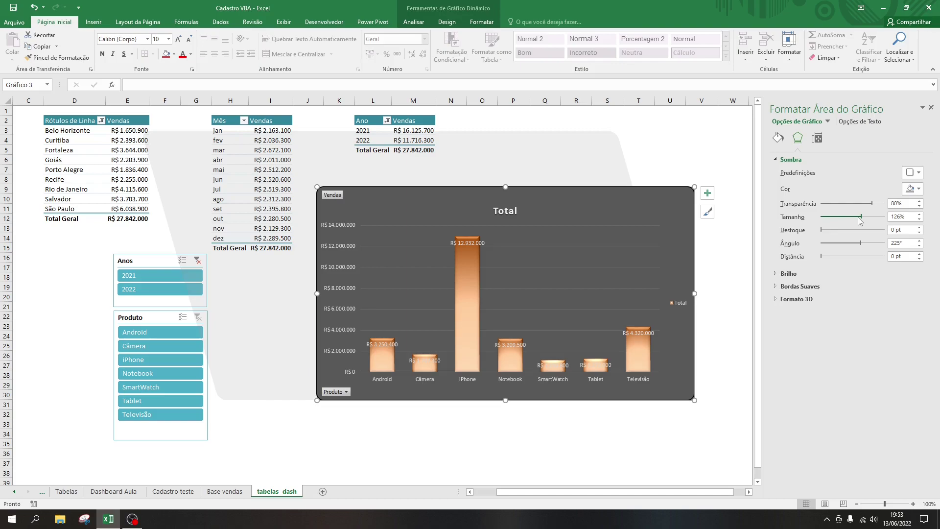
{"action": "left_click_drag", "start_coordinate": [858, 218], "coordinate": [837, 219]}
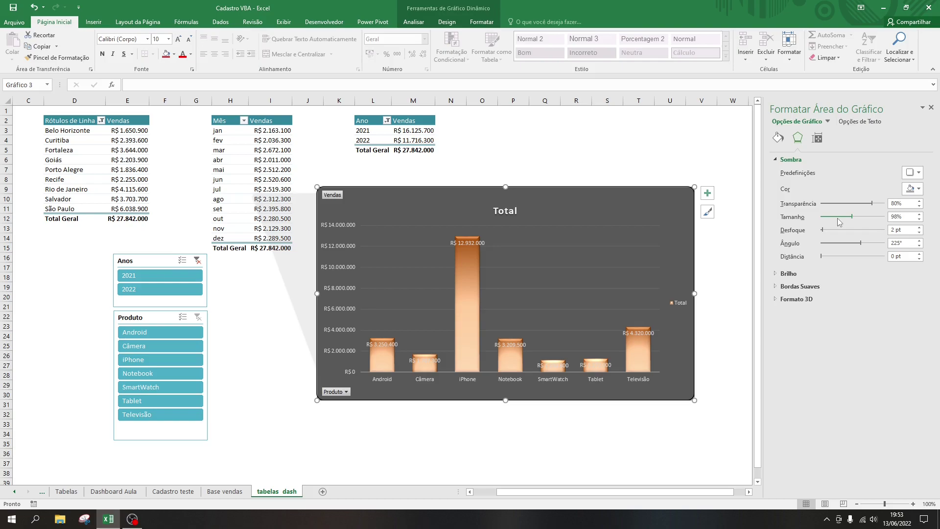
{"action": "left_click_drag", "start_coordinate": [840, 222], "coordinate": [824, 219]}
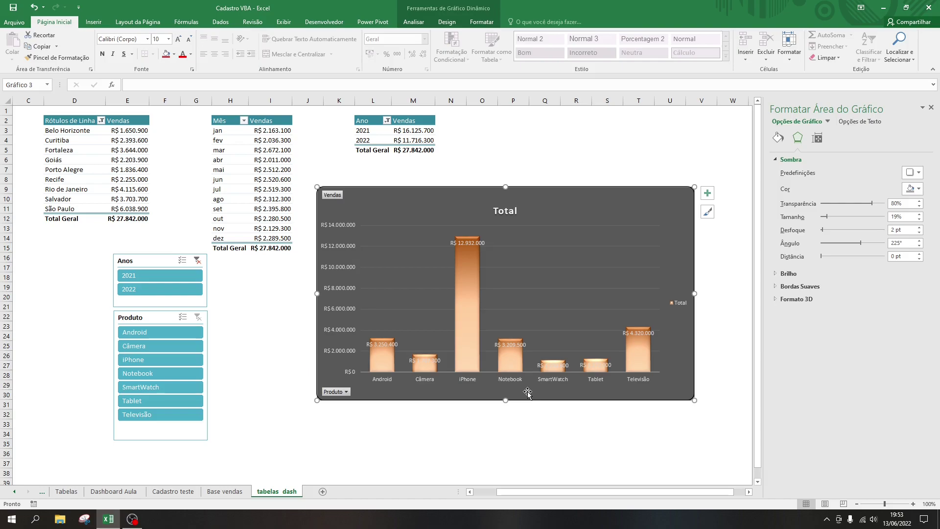
Step: Try a red 8 pt glow preset on the chart area and preview it
{"action": "left_click", "coordinate": [806, 155]}
{"action": "left_click", "coordinate": [787, 172]}
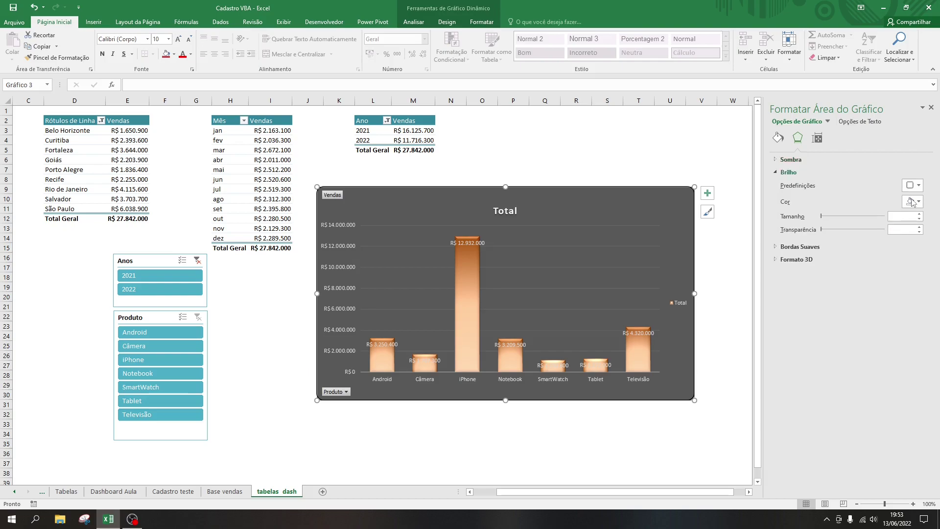
{"action": "left_click", "coordinate": [912, 185]}
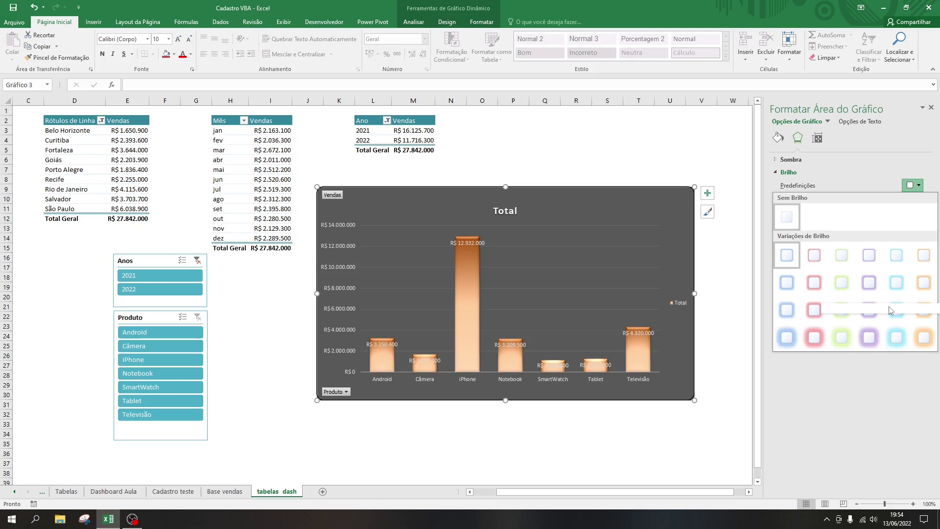
{"action": "left_click", "coordinate": [813, 282]}
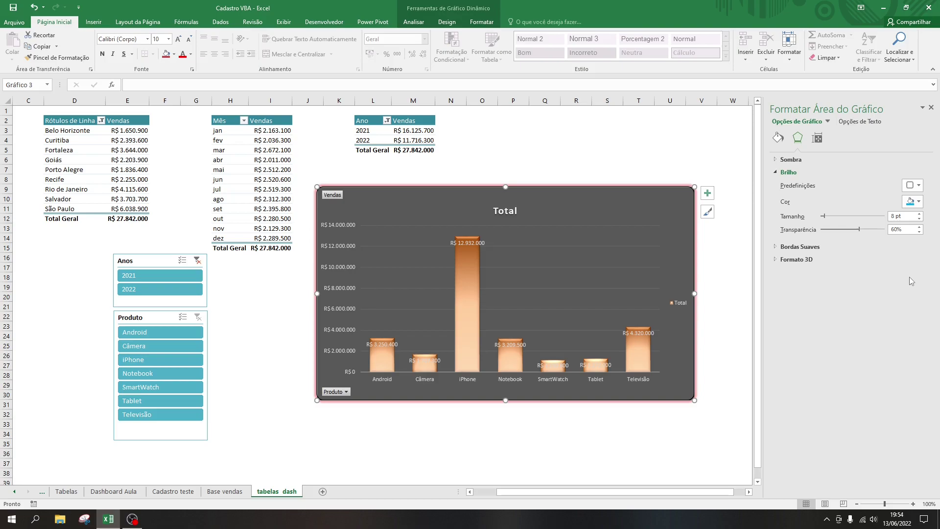
{"action": "key", "text": "Escape"}
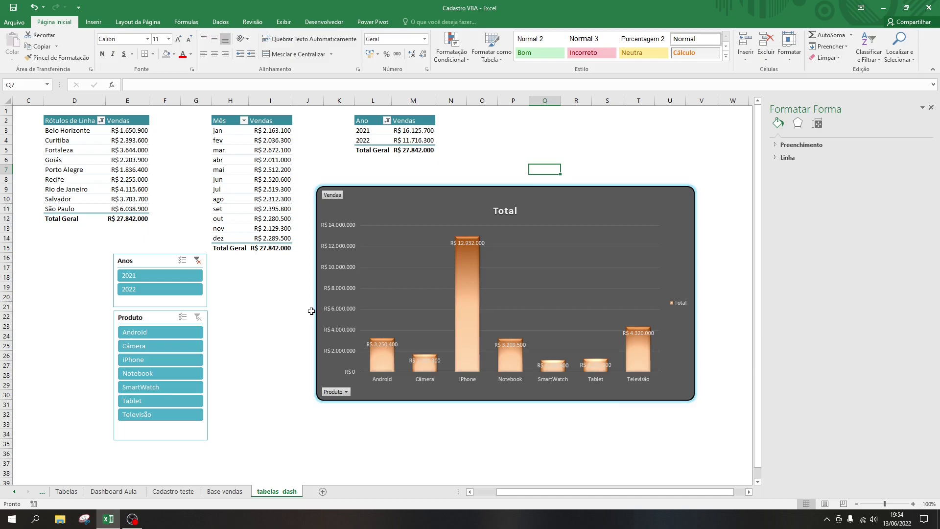
Step: Replace the red glow with a cyan glow preset and preview the chart
{"action": "left_click", "coordinate": [311, 311]}
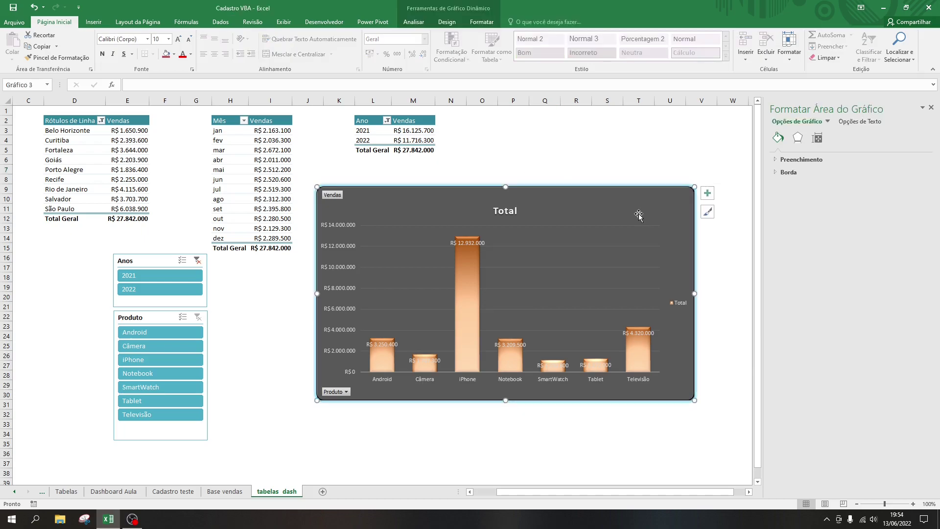
{"action": "left_click", "coordinate": [798, 138]}
{"action": "left_click", "coordinate": [918, 186]}
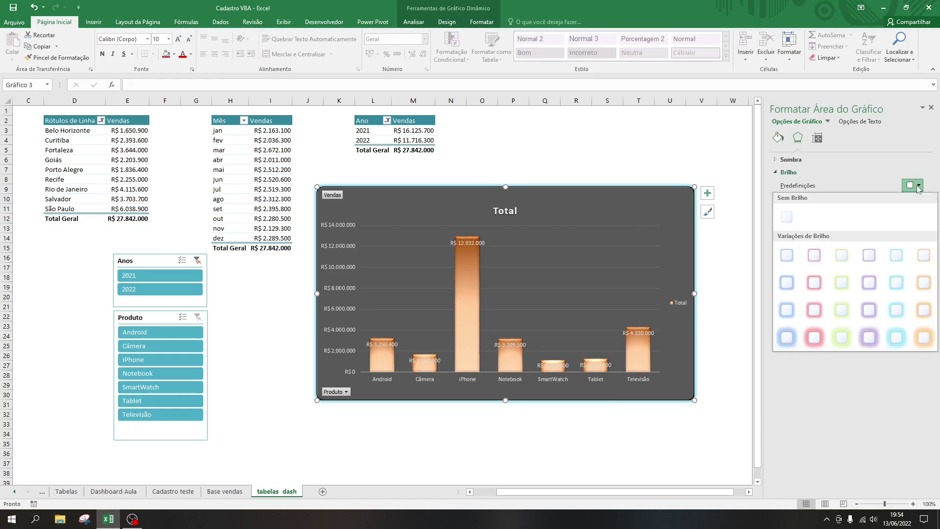
{"action": "left_click", "coordinate": [896, 282]}
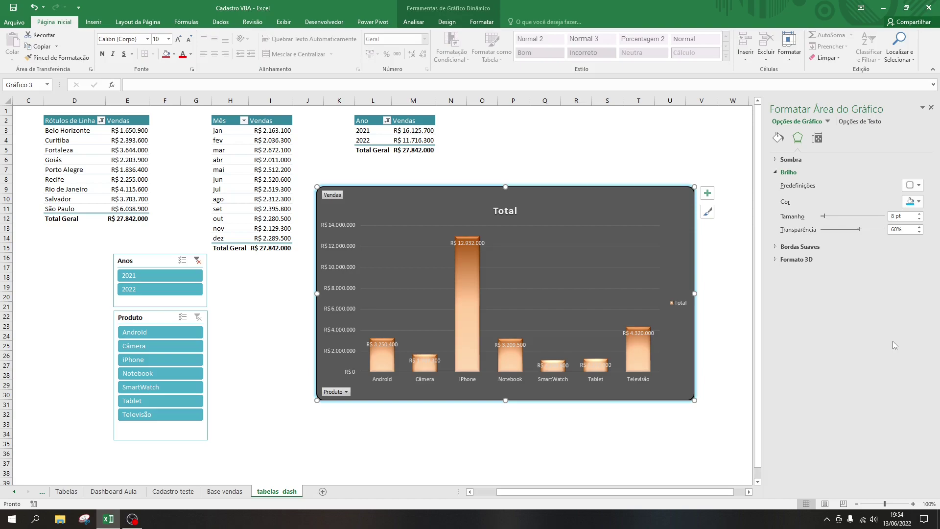
{"action": "left_click", "coordinate": [670, 140]}
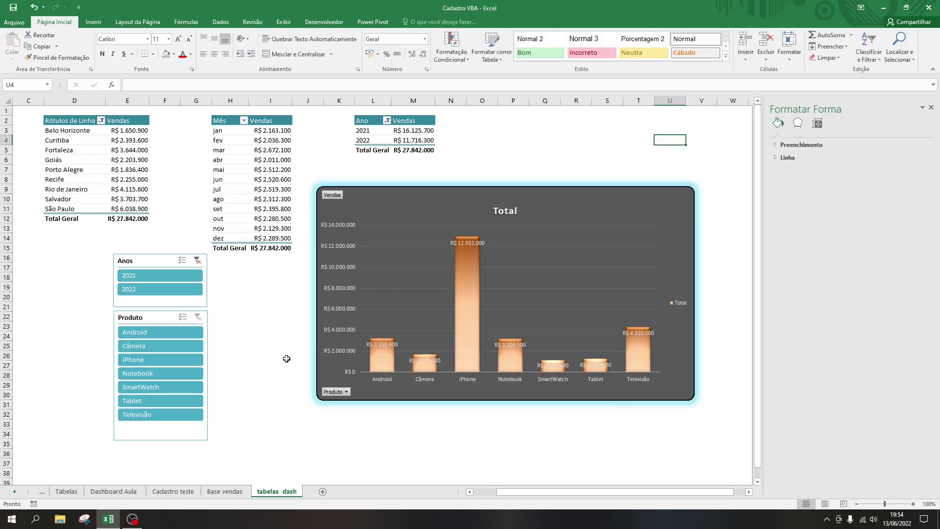
Step: Reselect the whole chart area, then move the selection to the bar series
{"action": "left_click", "coordinate": [628, 233]}
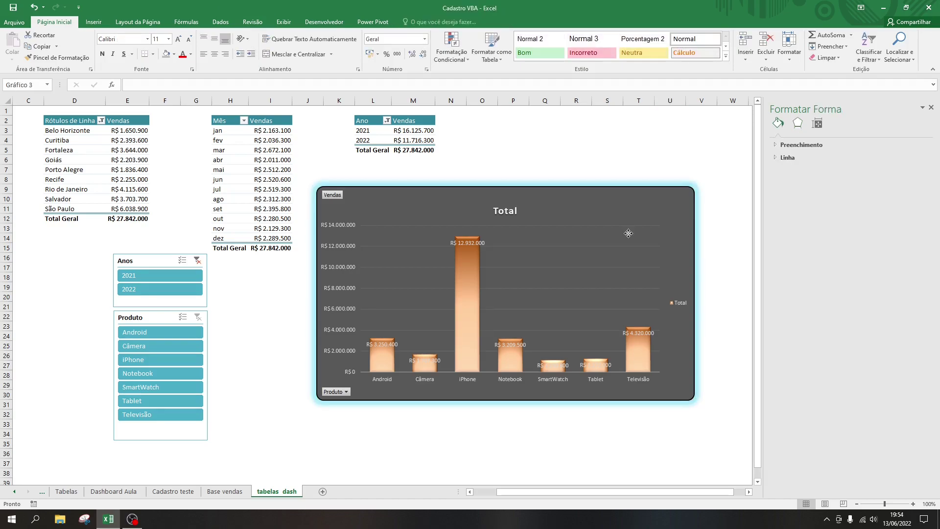
{"action": "left_click", "coordinate": [628, 233]}
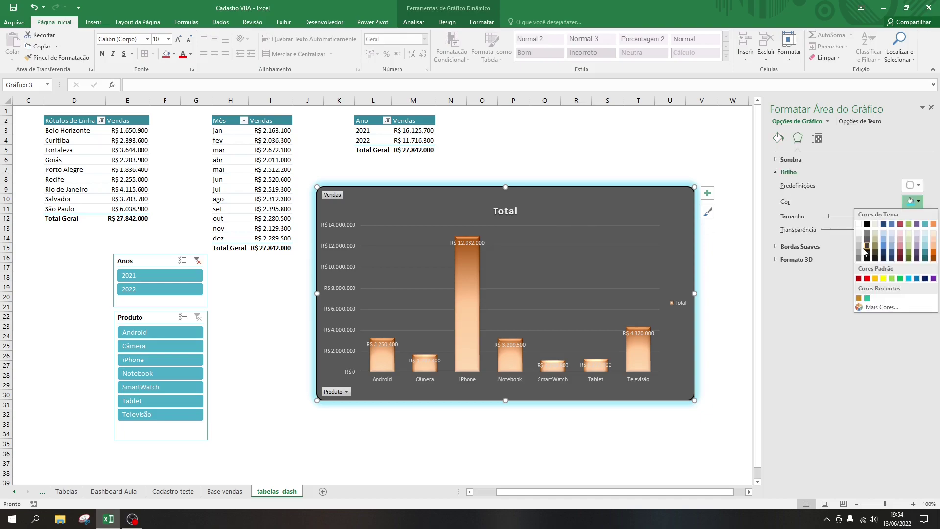
{"action": "key", "text": "Escape"}
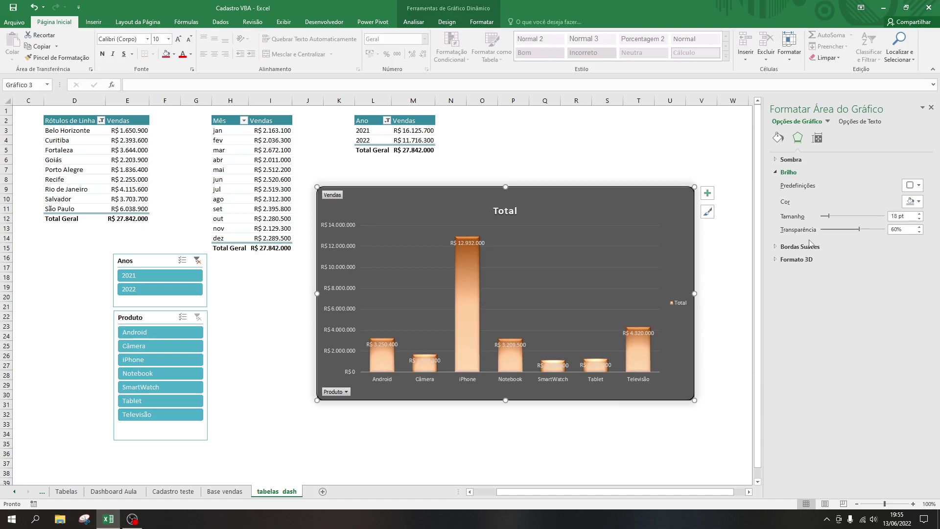
{"action": "key", "text": "Down"}
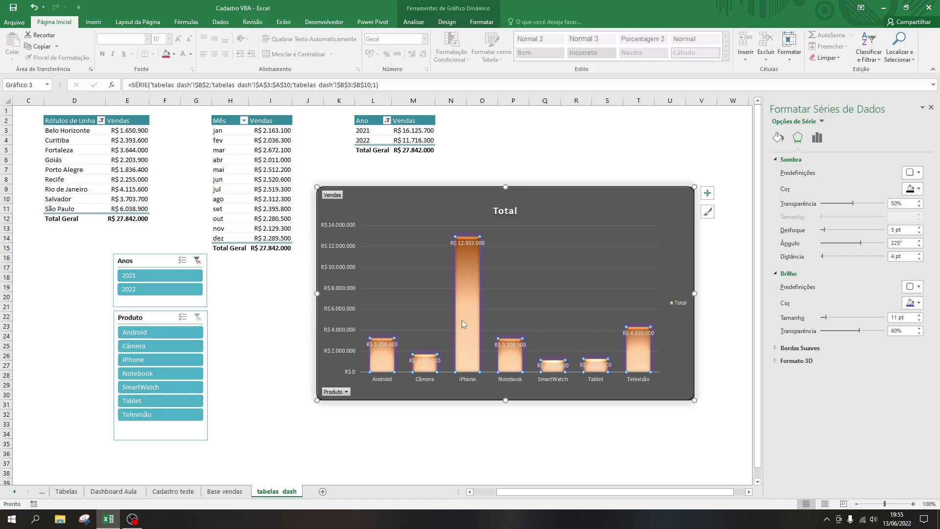
Step: Give the bars a cyan glow, then undo three times to strip the glow off
{"action": "left_click", "coordinate": [618, 214]}
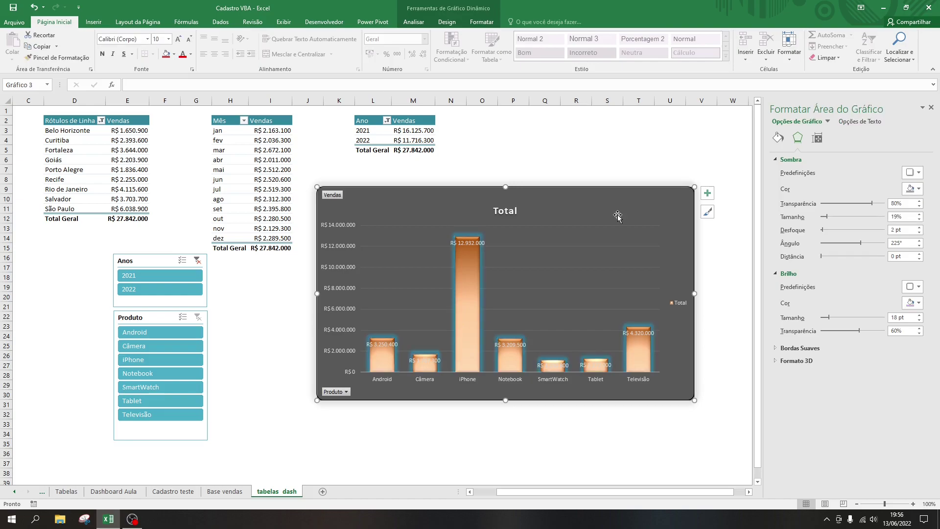
{"action": "left_click", "coordinate": [34, 8]}
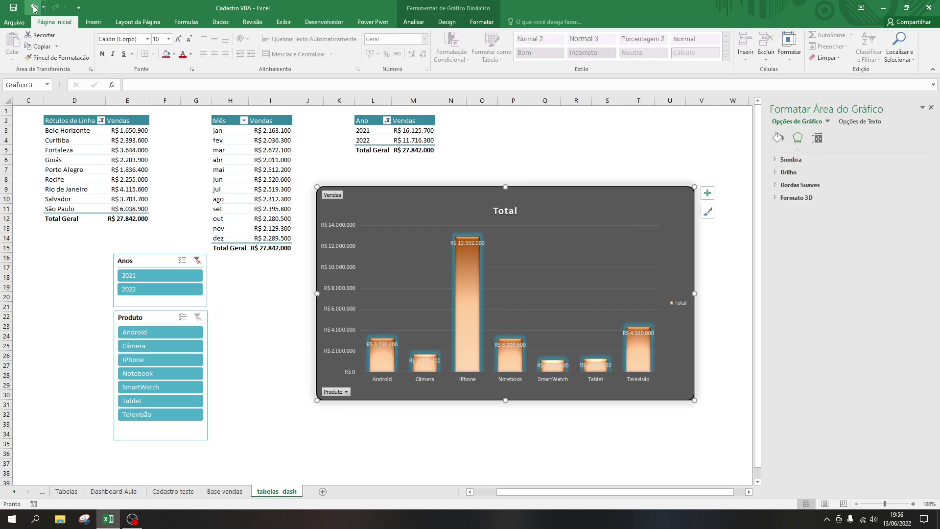
{"action": "left_click", "coordinate": [34, 8]}
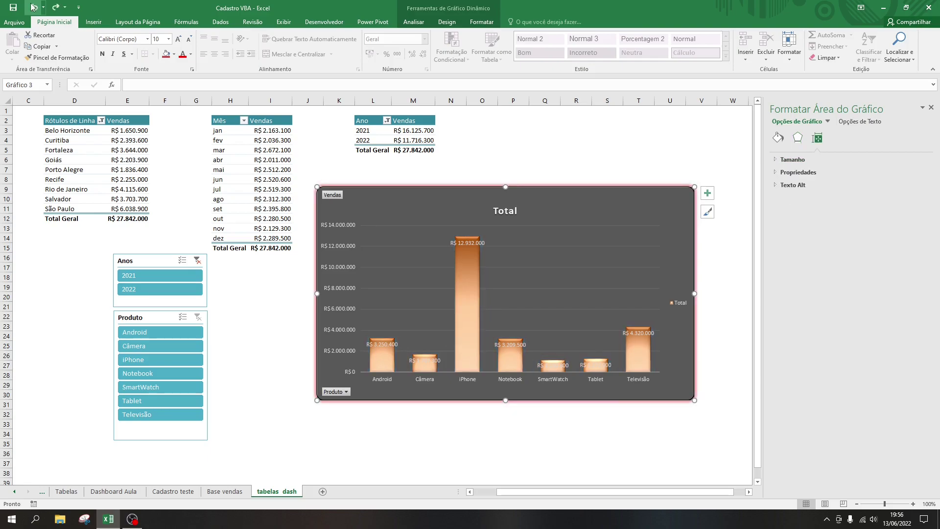
{"action": "left_click", "coordinate": [33, 7]}
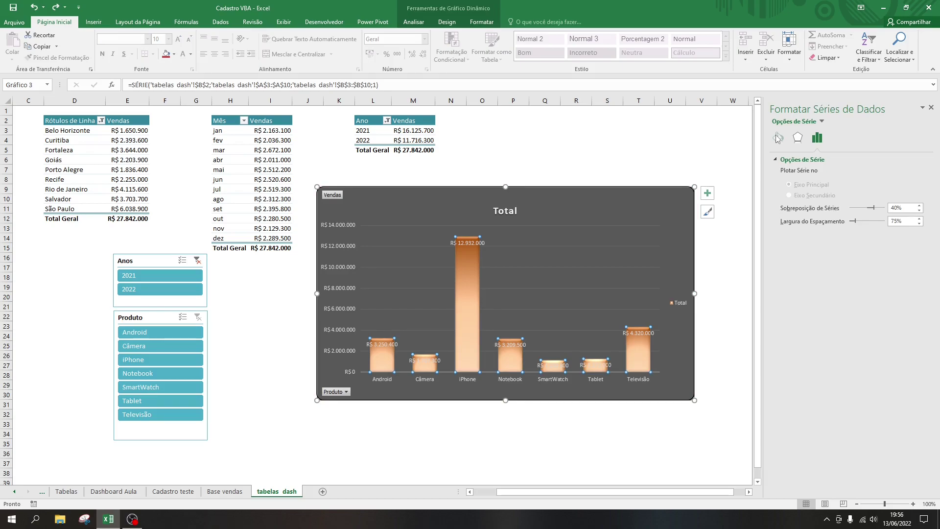
Step: Open the fill colour choices, then cancel without changing the colour
{"action": "left_click", "coordinate": [778, 137]}
{"action": "left_click", "coordinate": [913, 270]}
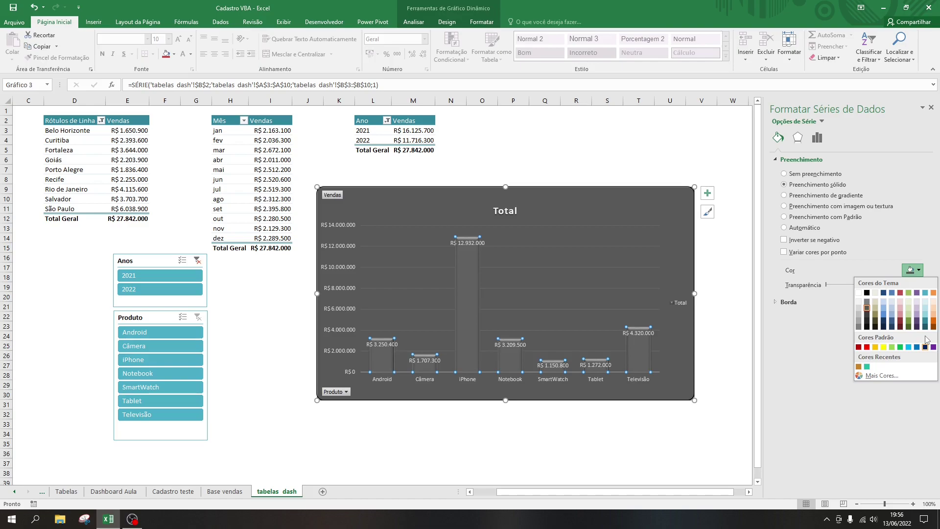
{"action": "key", "text": "Escape"}
{"action": "key", "text": "Escape"}
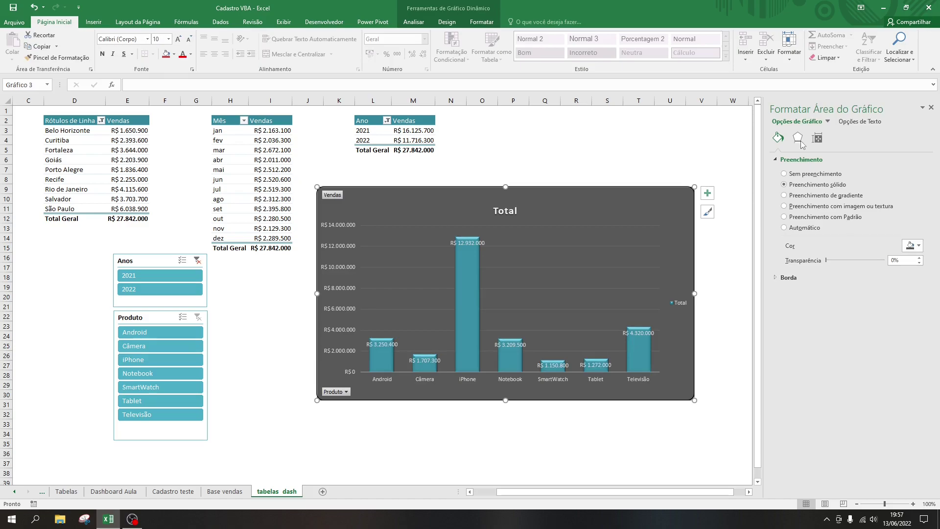
Step: Apply a strongly softened Soft Edges preset to the chart area
{"action": "left_click", "coordinate": [798, 139]}
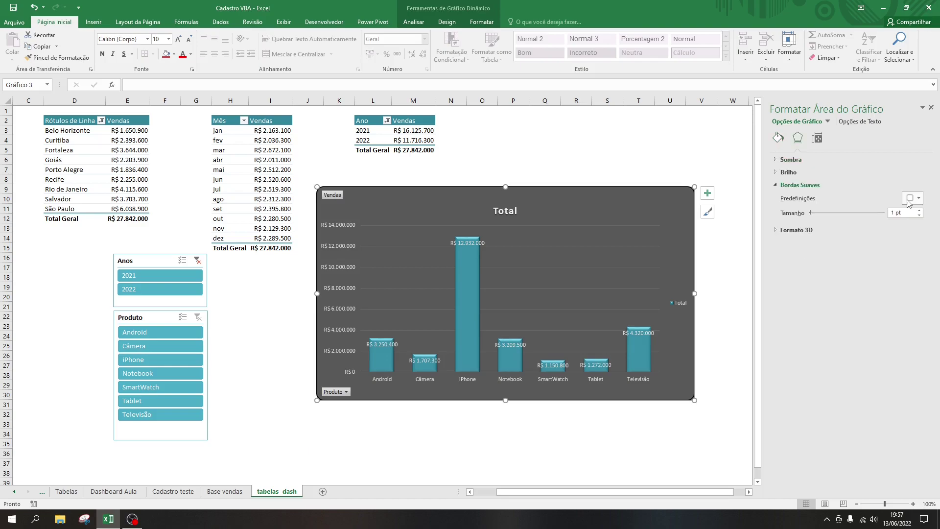
{"action": "left_click", "coordinate": [910, 198]}
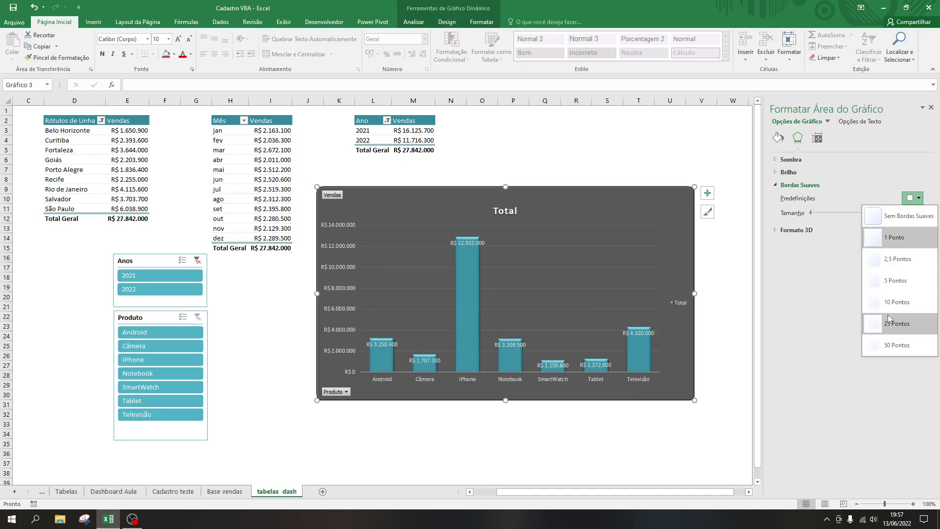
{"action": "left_click", "coordinate": [888, 318]}
Step: Reduce the chart area's soft edge size to 2 pt and check the result
{"action": "left_click", "coordinate": [687, 191]}
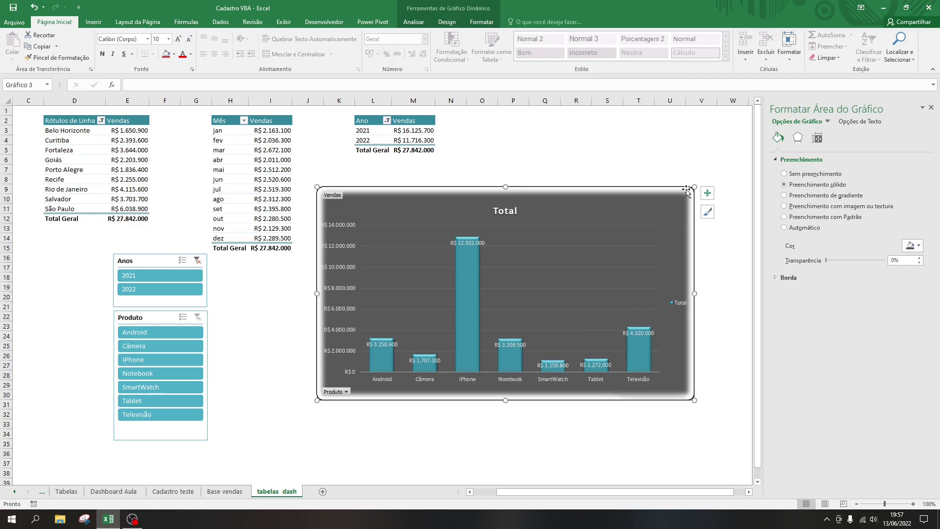
{"action": "left_click", "coordinate": [798, 137]}
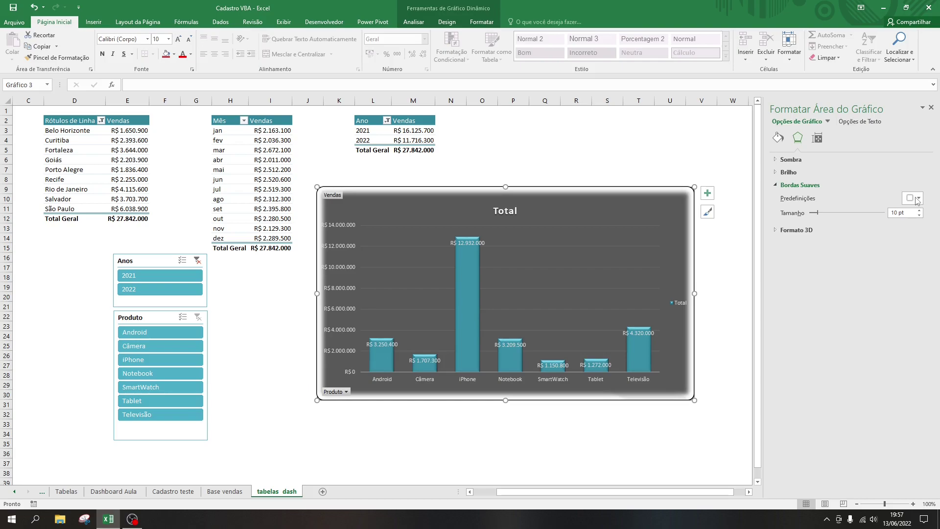
{"action": "left_click", "coordinate": [916, 198]}
{"action": "left_click", "coordinate": [863, 231]}
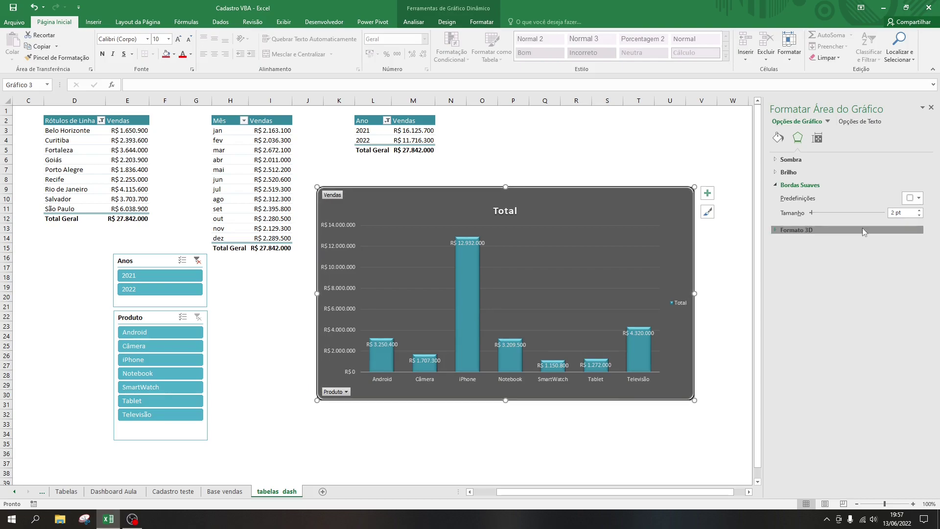
{"action": "key", "text": "Escape"}
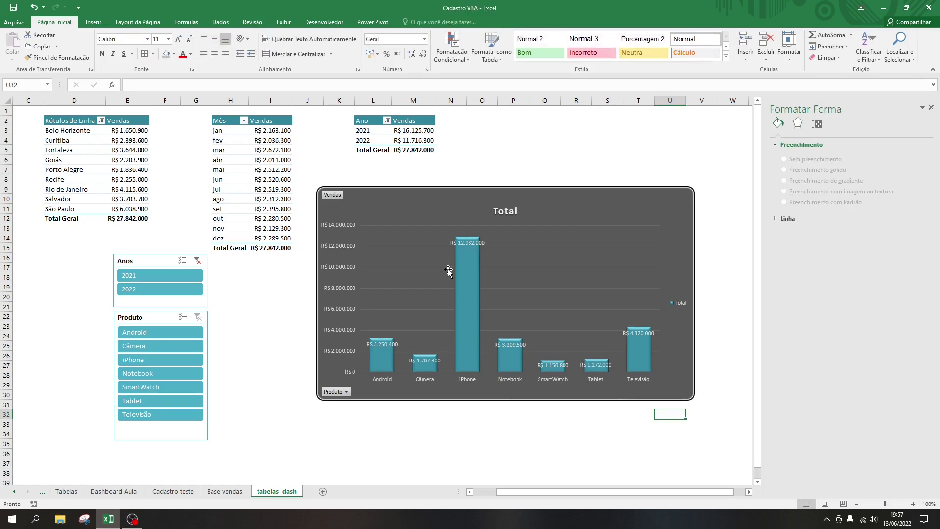
Step: Keep a small soft-edge preset on the chart area, then select the sales bar series
{"action": "left_click", "coordinate": [448, 271]}
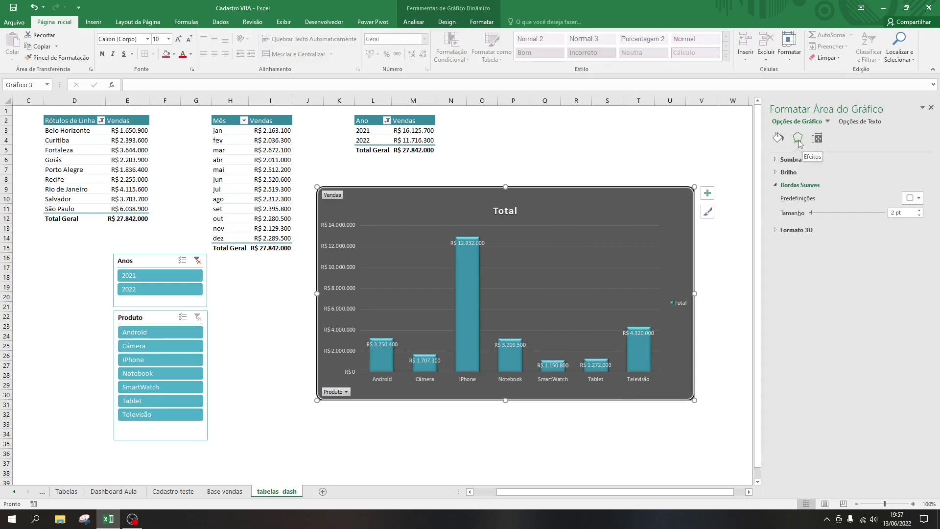
{"action": "left_click", "coordinate": [913, 197]}
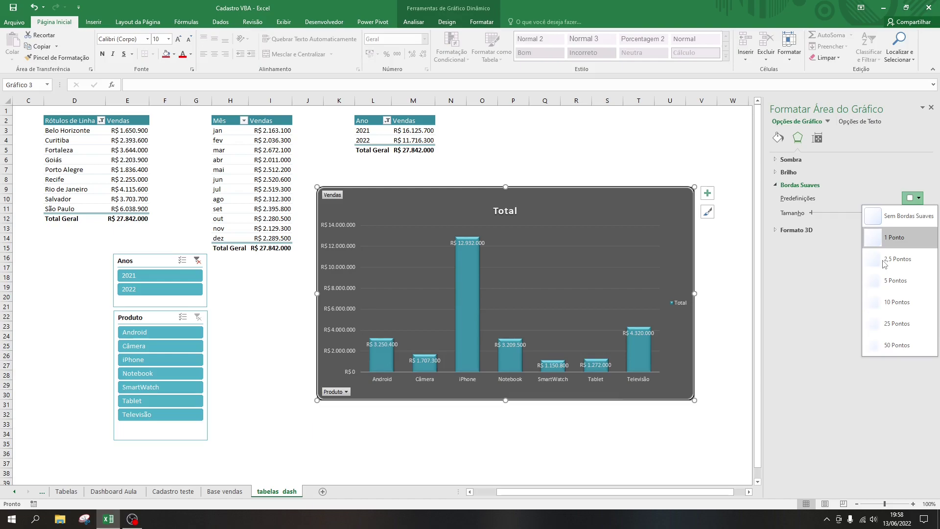
{"action": "left_click", "coordinate": [884, 264]}
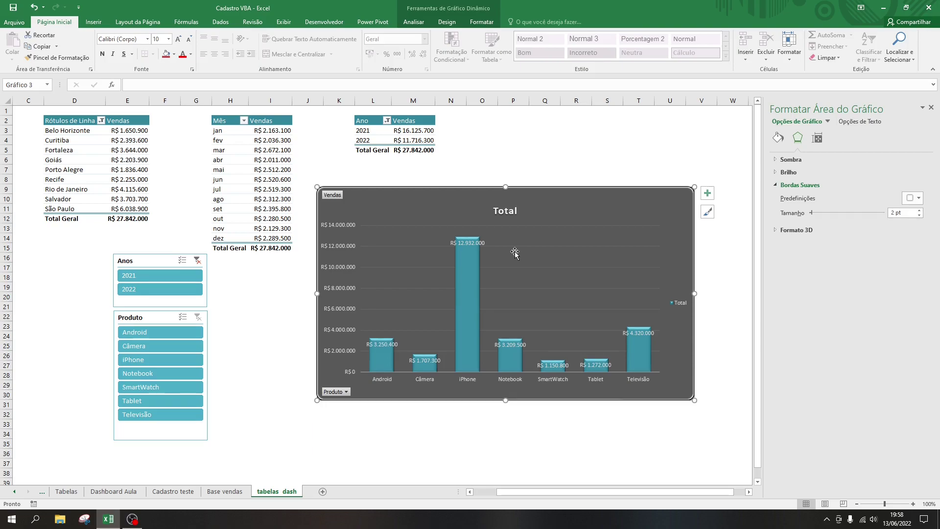
{"action": "left_click", "coordinate": [468, 296]}
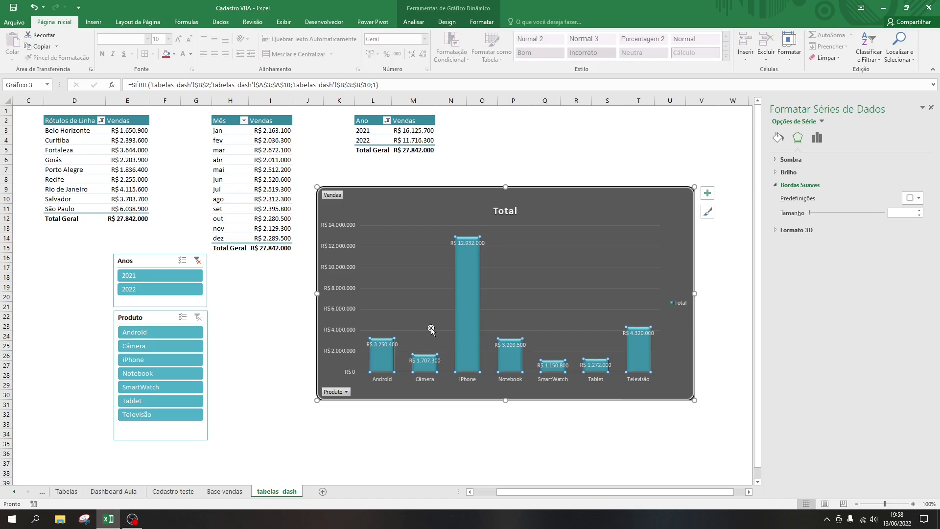
Step: Apply a top bevel preset to the iPhone bar alone and widen it to 10 pt
{"action": "left_click", "coordinate": [465, 264]}
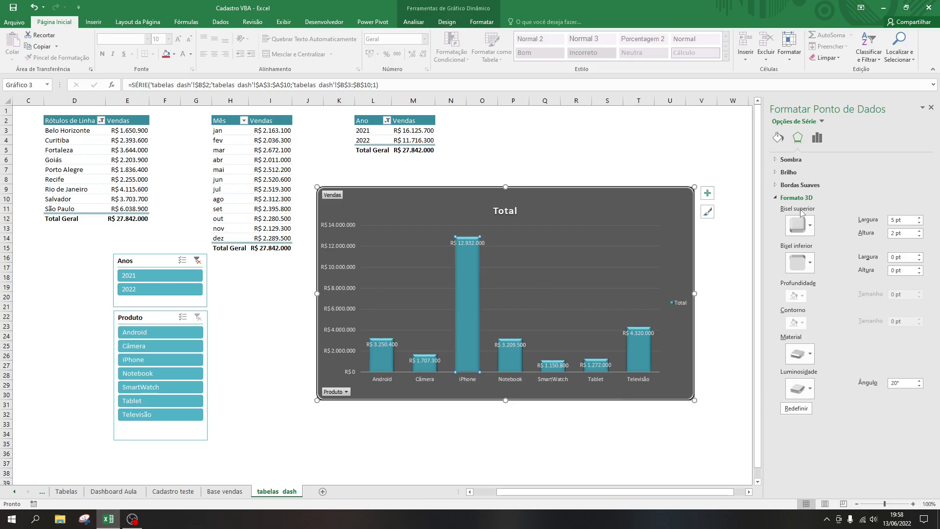
{"action": "left_click", "coordinate": [800, 225]}
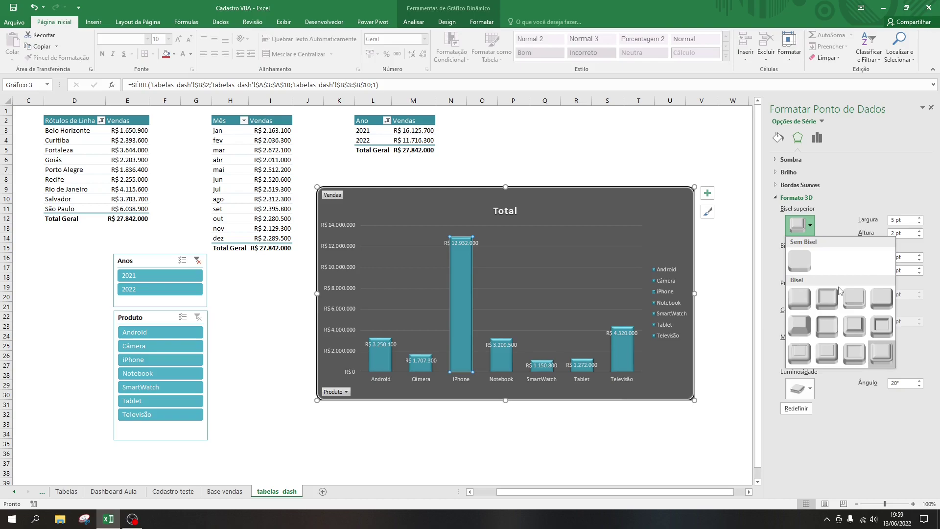
{"action": "left_click", "coordinate": [832, 296]}
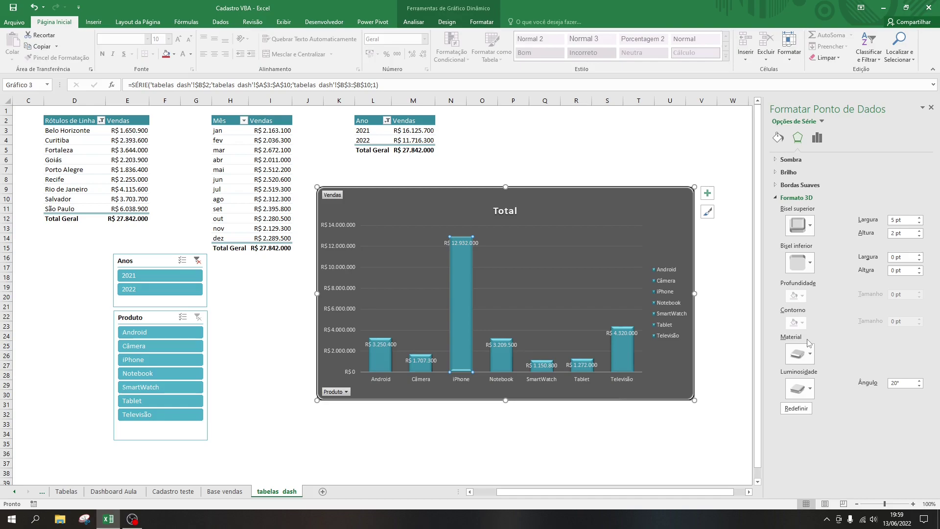
{"action": "left_click", "coordinate": [919, 218]}
{"action": "left_click", "coordinate": [919, 218]}
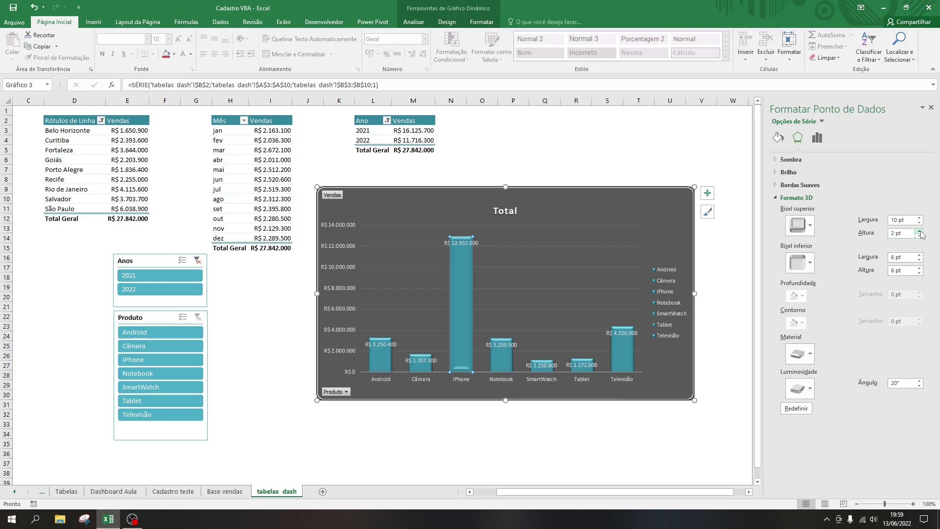
{"action": "left_click", "coordinate": [809, 225]}
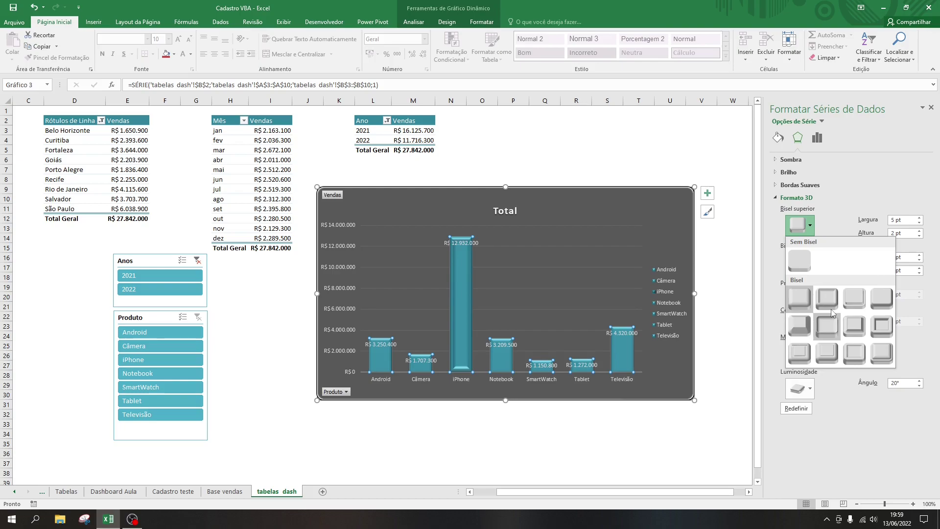
Step: Apply a top bevel to every bar, enlarged to 15 pt wide by 3 pt high
{"action": "left_click", "coordinate": [832, 313]}
{"action": "left_click", "coordinate": [920, 255]}
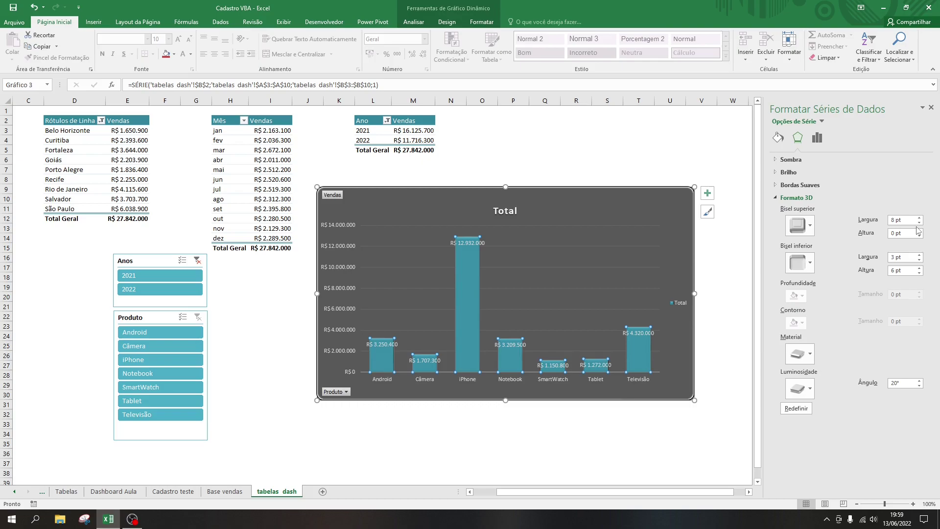
{"action": "left_click", "coordinate": [919, 230]}
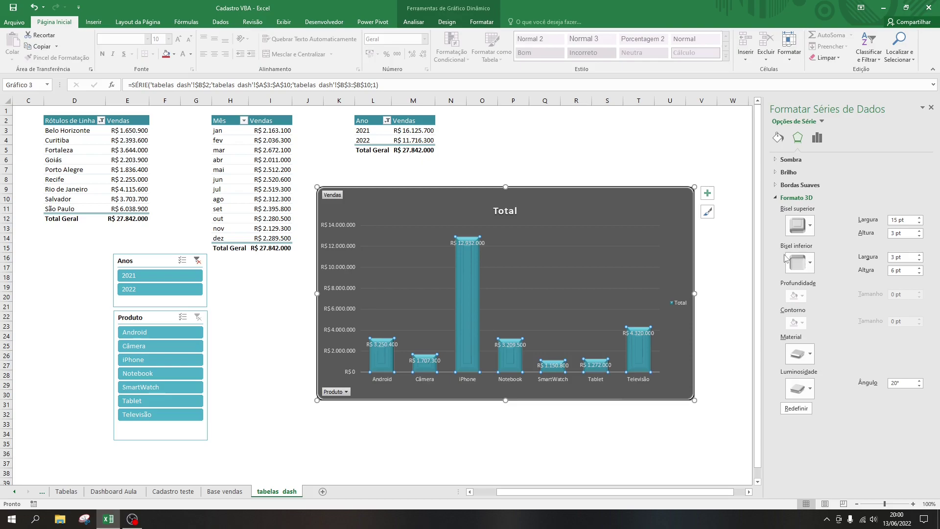
Step: Give the bars a shinier surface material and deselect the chart to review them
{"action": "left_click", "coordinate": [802, 353]}
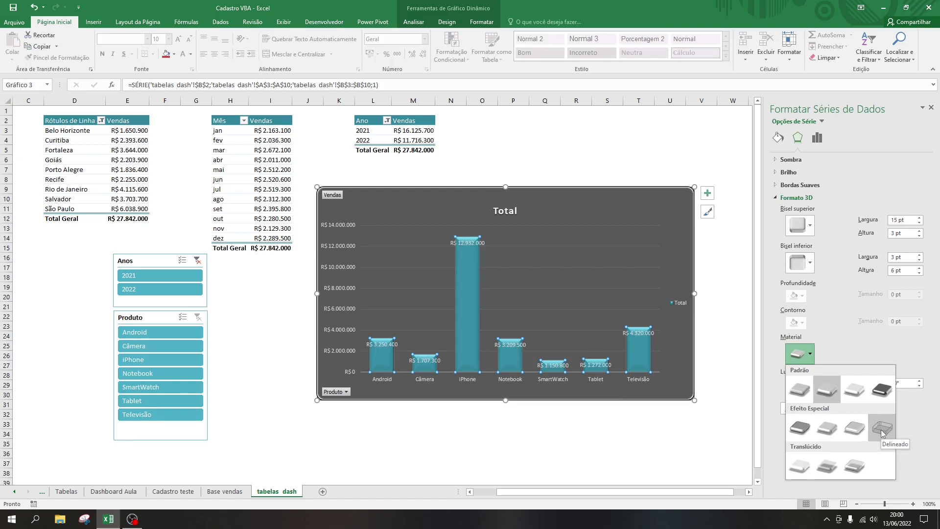
{"action": "left_click", "coordinate": [882, 389]}
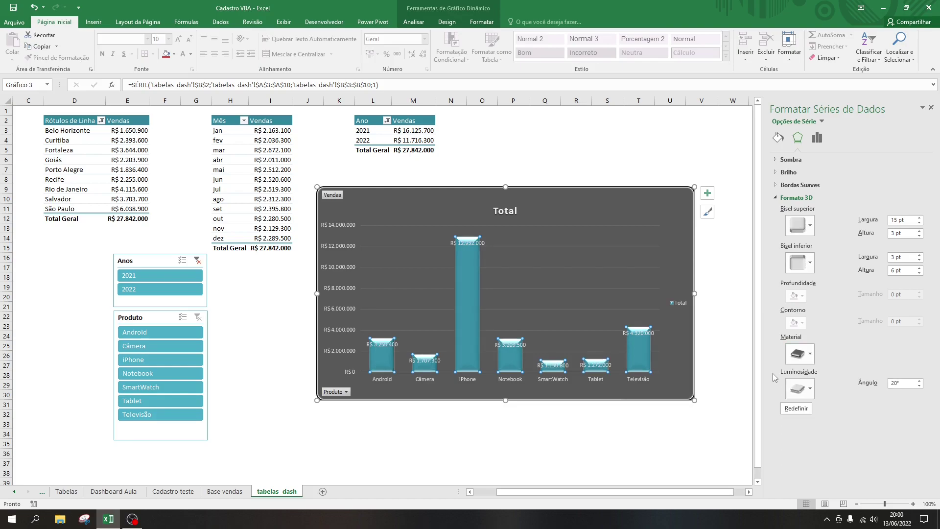
{"action": "left_click", "coordinate": [513, 423]}
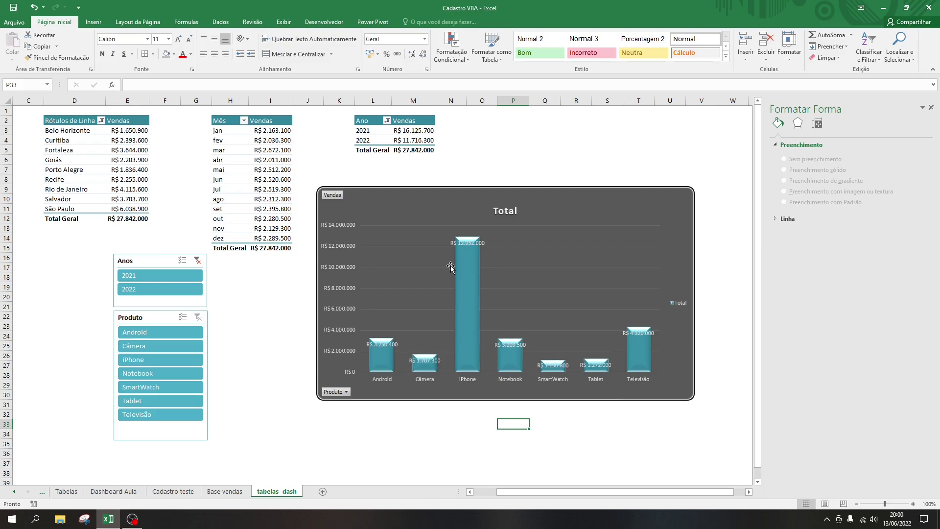
Step: Select the bar series again and collapse the 3-D Format section in Effects
{"action": "left_click", "coordinate": [459, 268]}
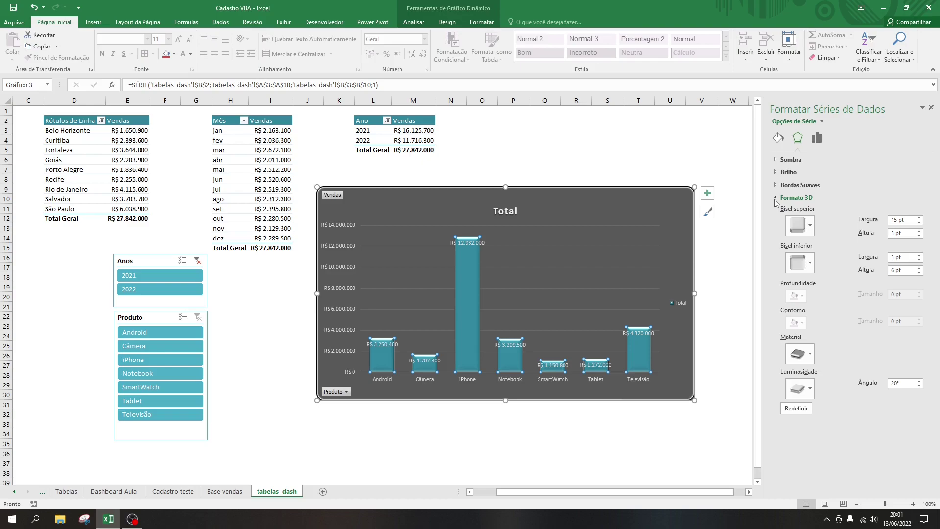
{"action": "left_click", "coordinate": [775, 199]}
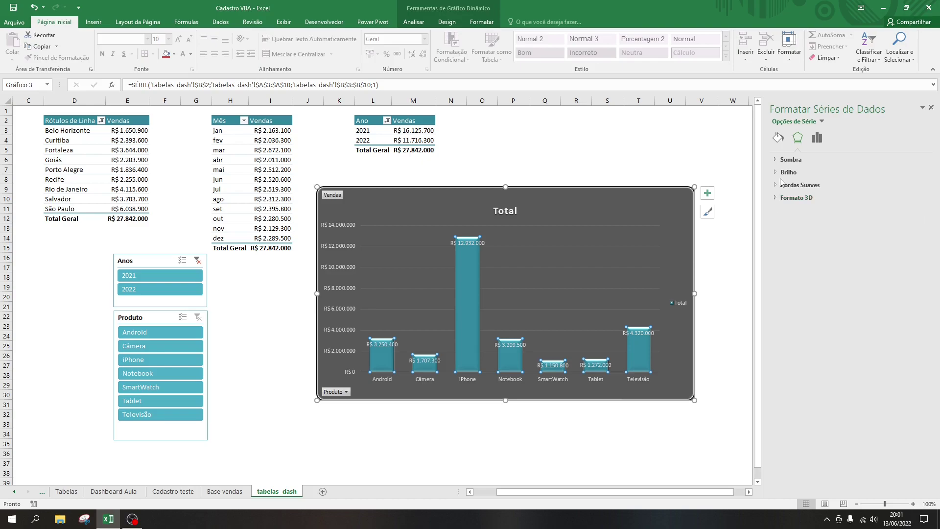